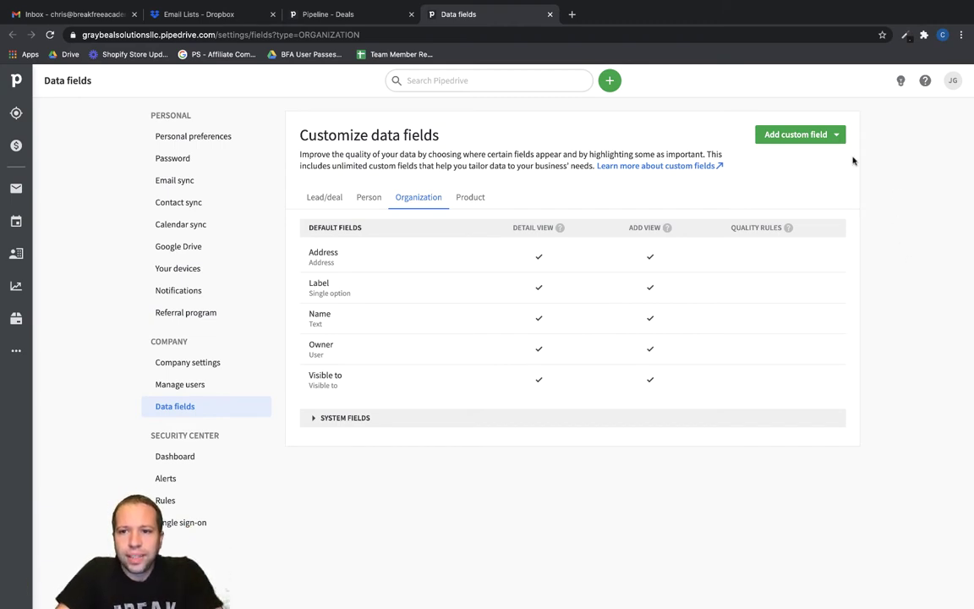
Add an organization custom field named 'Industry', keeping Text as its field type
left_click(795, 137)
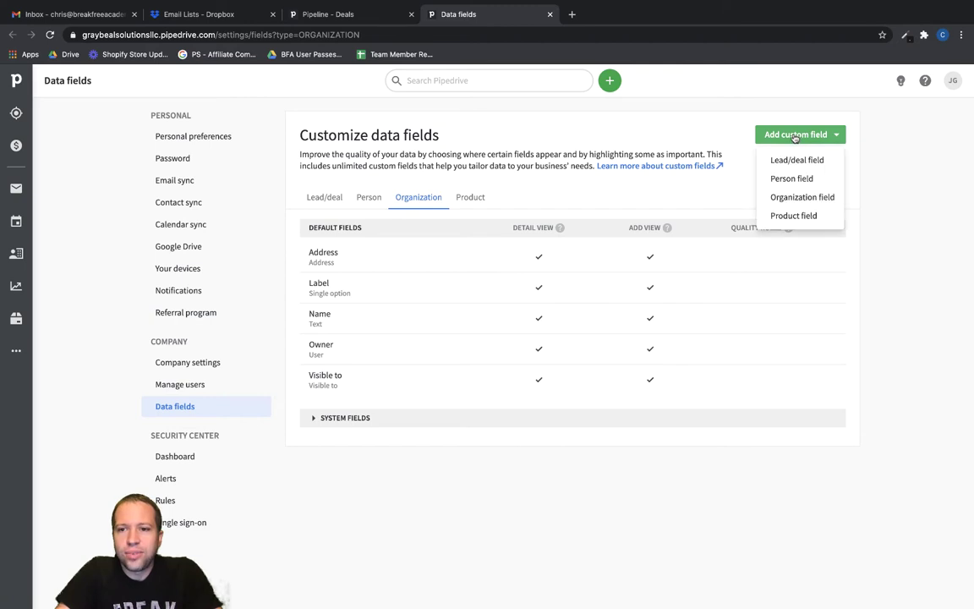
left_click(783, 201)
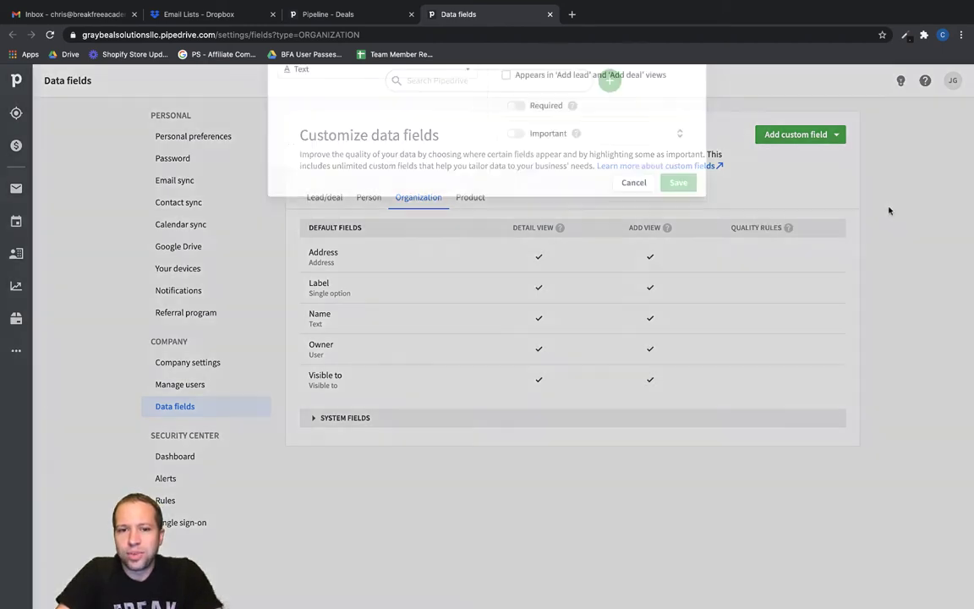
left_click(316, 121)
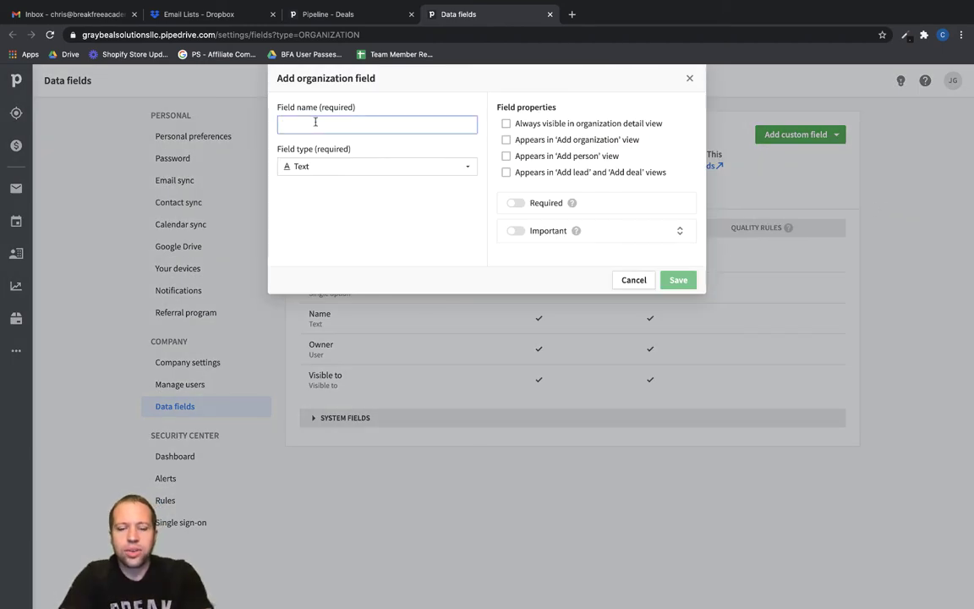
type("Industry")
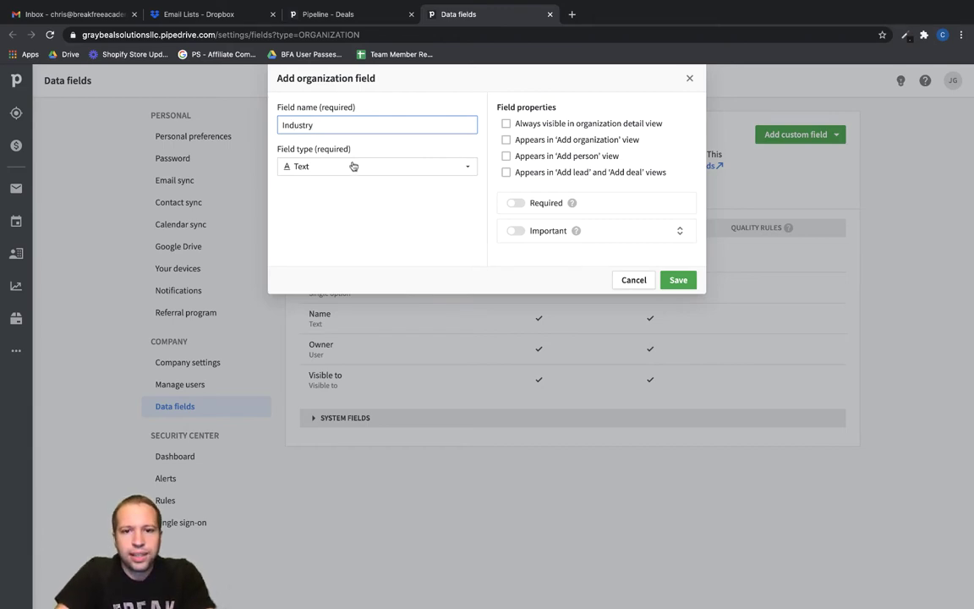
left_click(321, 166)
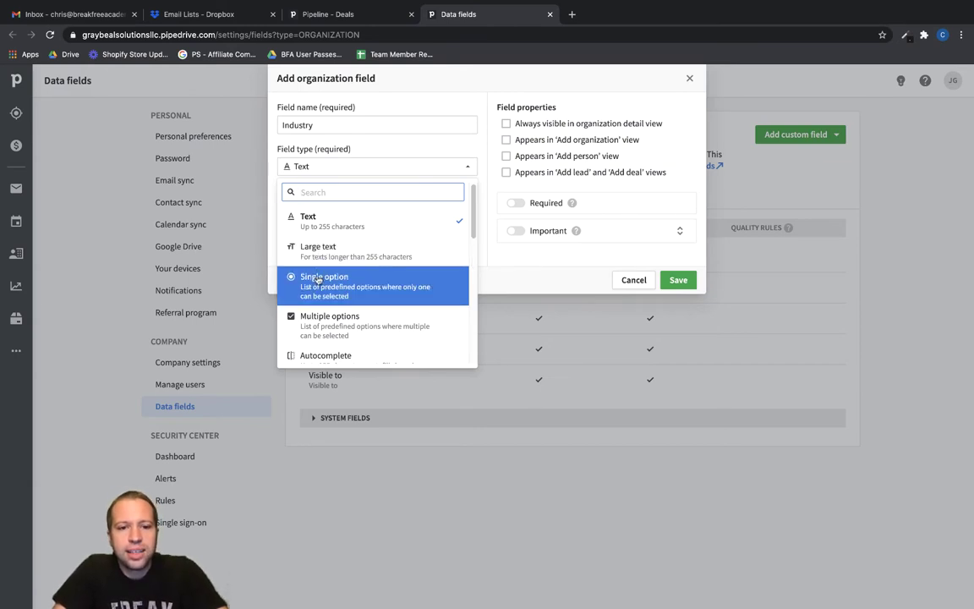
scroll(332, 320, "down", 1)
scroll(332, 319, "down", 5)
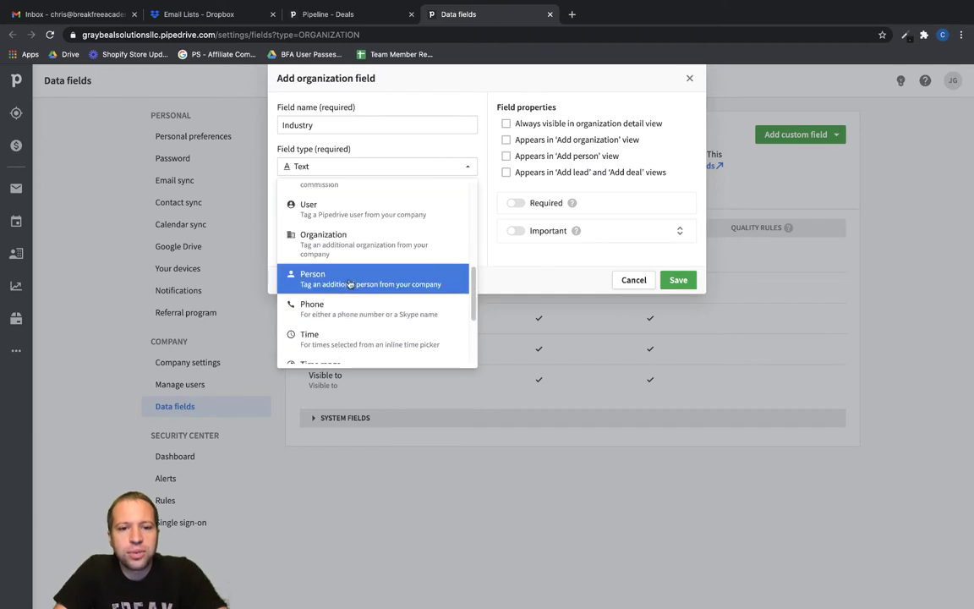
scroll(370, 275, "up", 6)
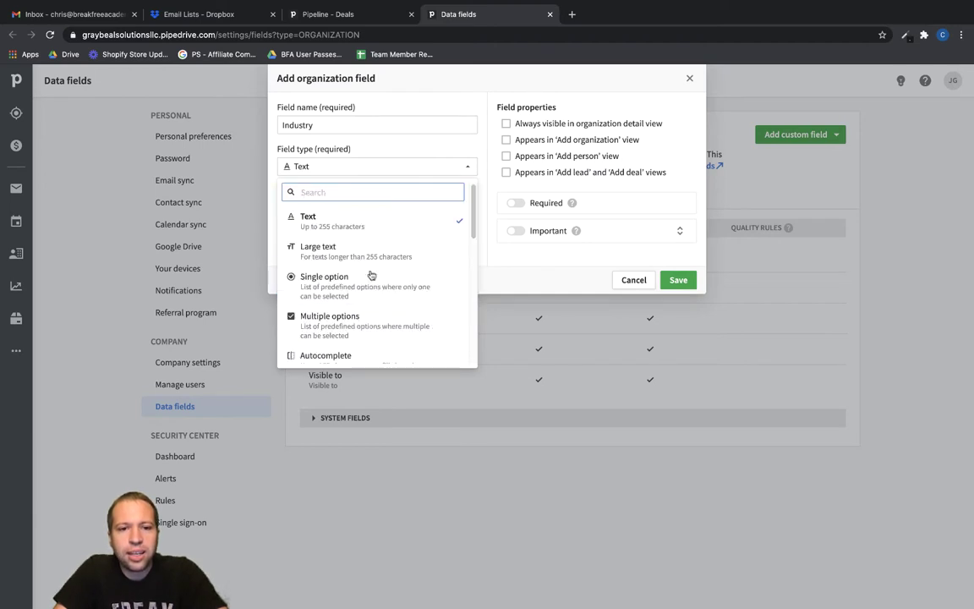
Confirm Text as the type and save the new Industry organization field
left_click(306, 218)
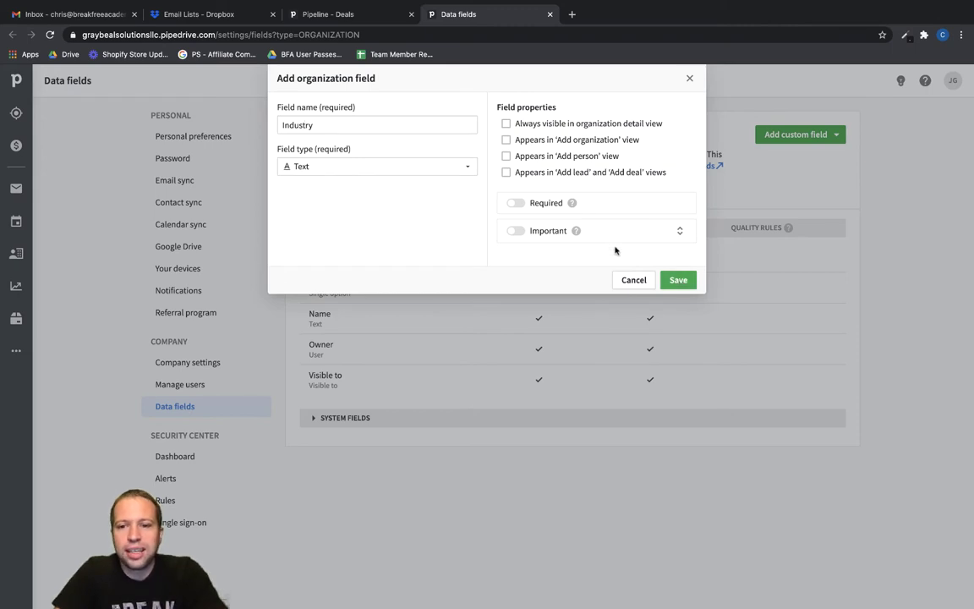
left_click(679, 280)
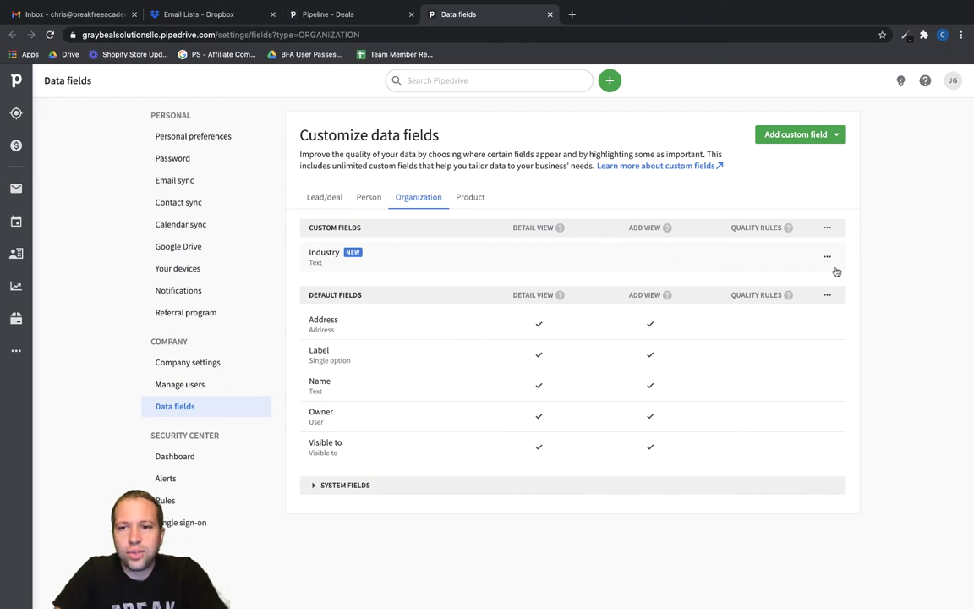
Back on the import mapping page, compare the CSV columns with the Person and Organization fields
left_click(338, 13)
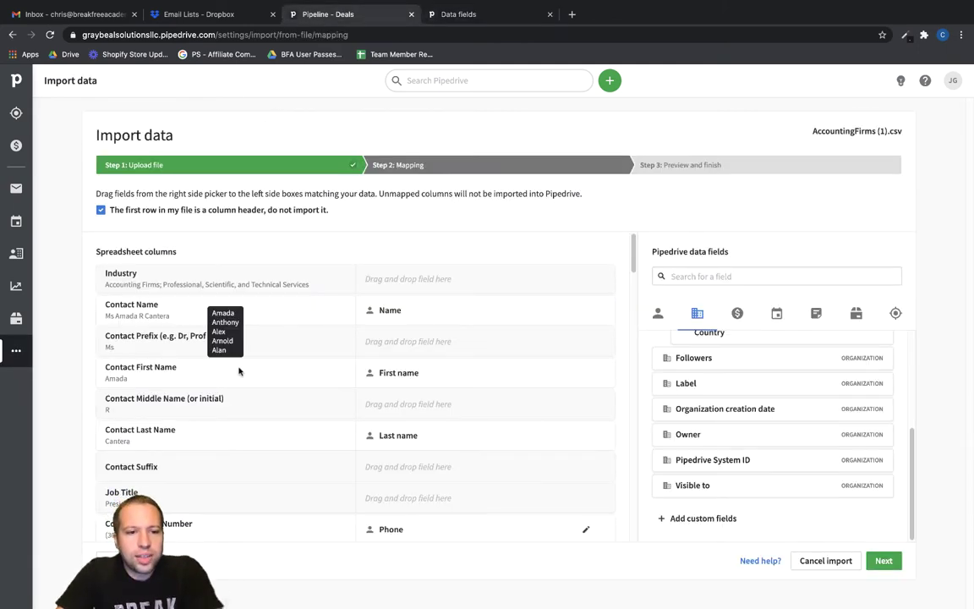
scroll(314, 393, "down", 2)
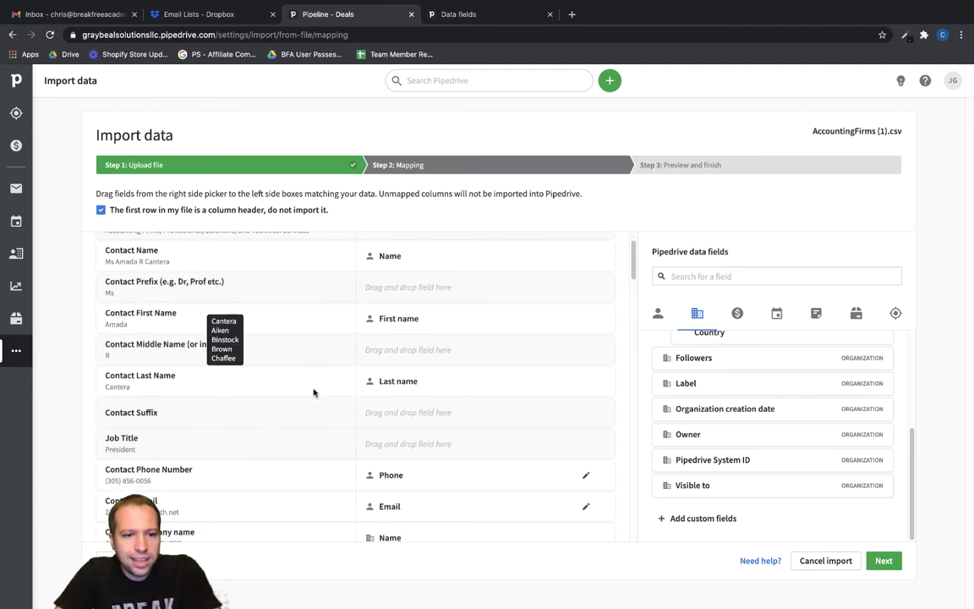
scroll(254, 372, "down", 3)
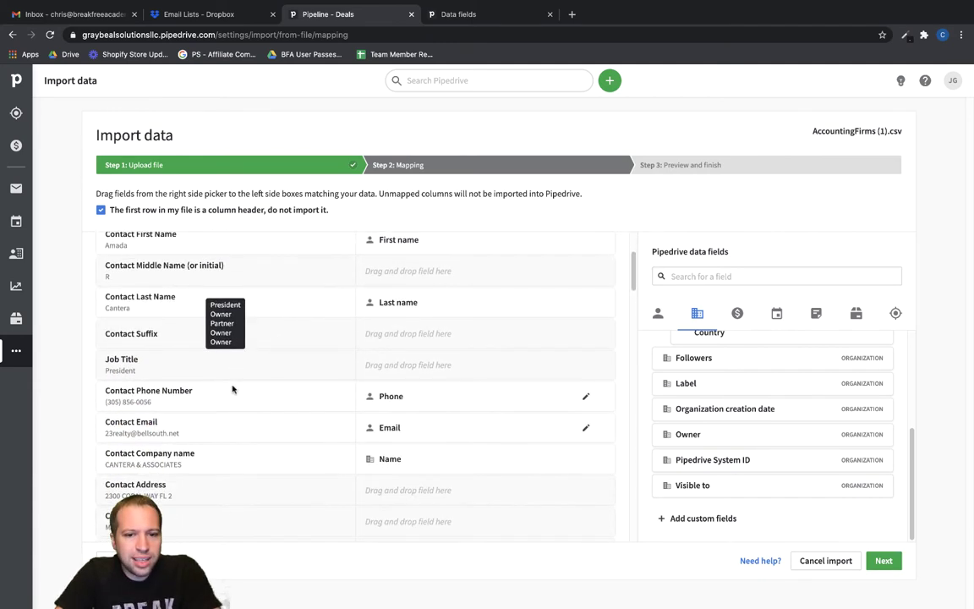
scroll(191, 338, "down", 1)
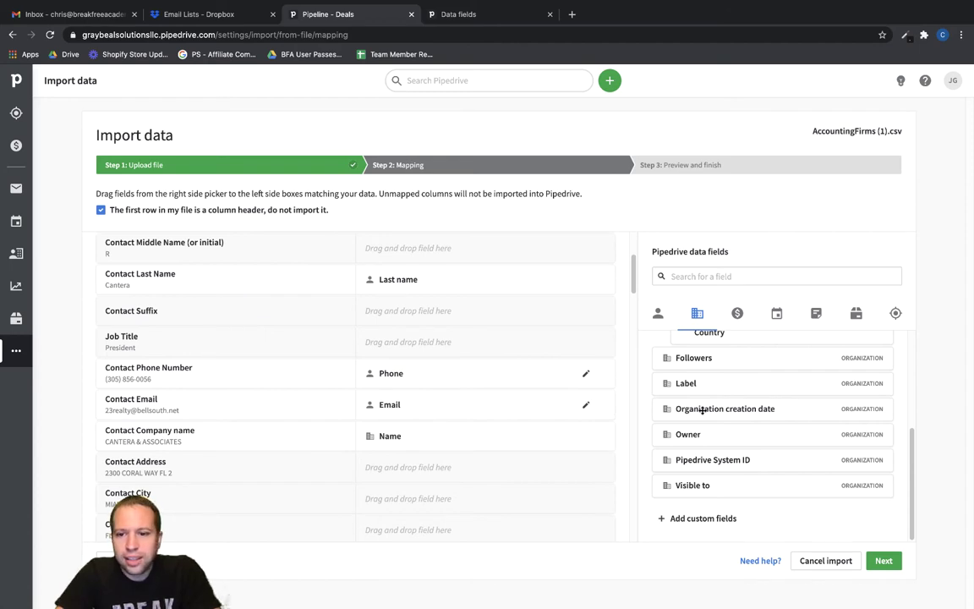
scroll(749, 404, "up", 3)
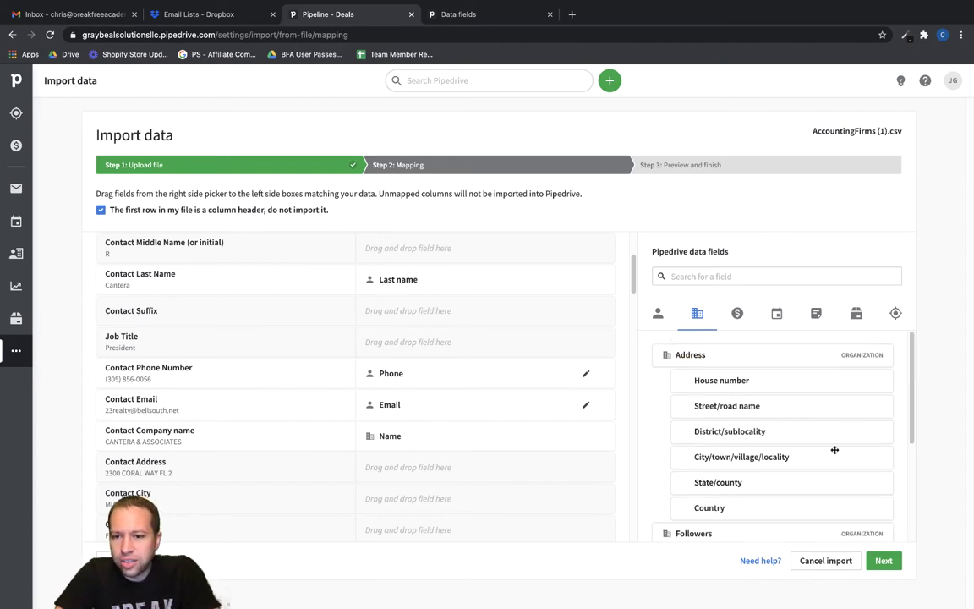
left_click(658, 313)
scroll(750, 450, "down", 1)
scroll(752, 463, "down", 2)
scroll(753, 461, "up", 3)
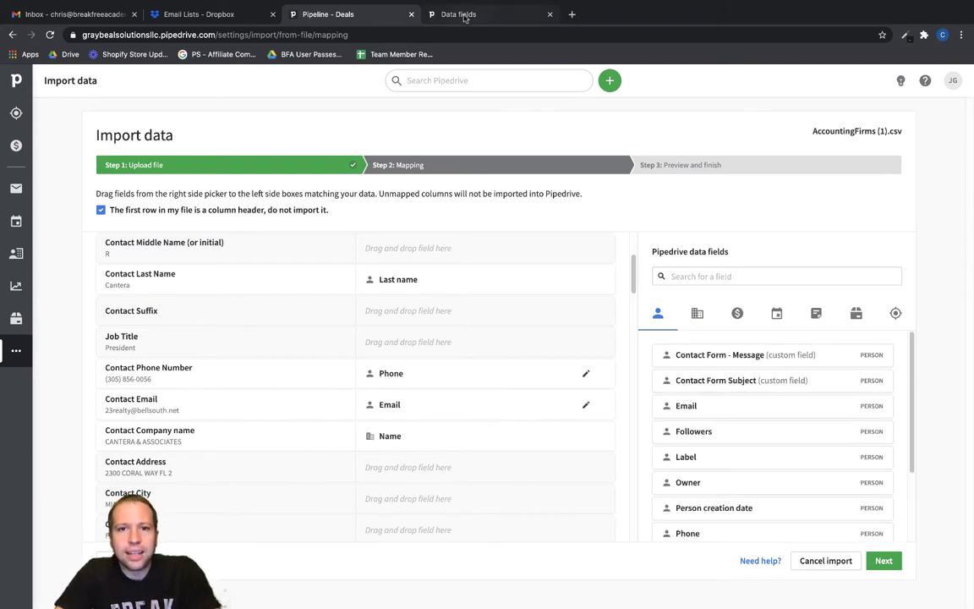
left_click(705, 324)
scroll(750, 403, "down", 4)
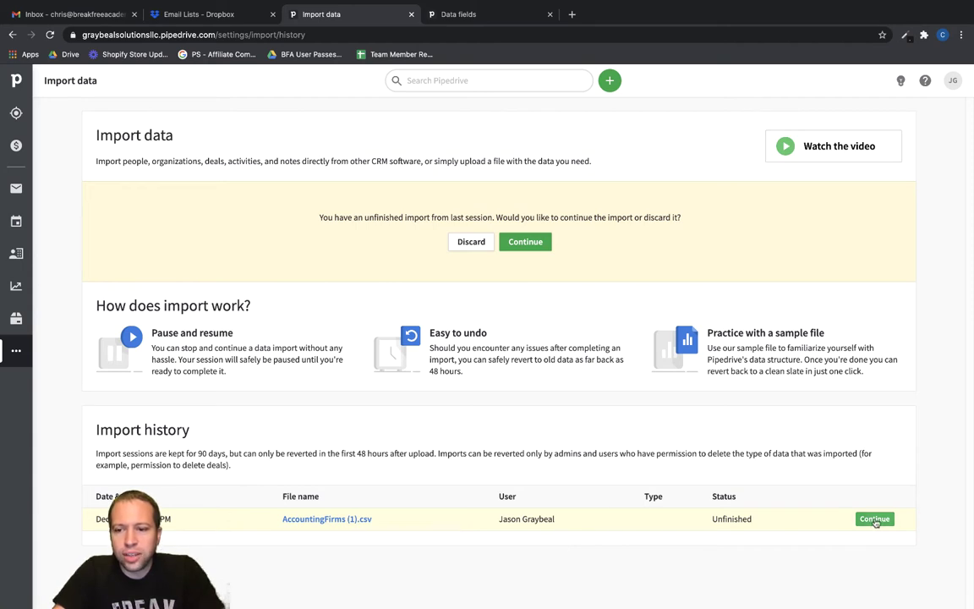
Resume the unfinished AccountingFirms (1).csv import and review the Step 2 mapping list
left_click(524, 242)
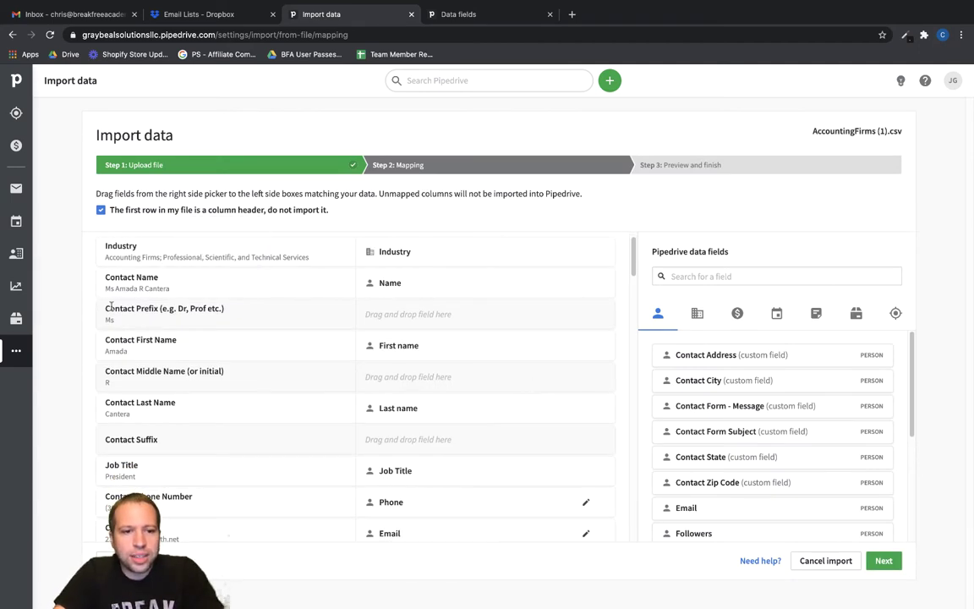
scroll(159, 414, "down", 1)
scroll(161, 383, "down", 1)
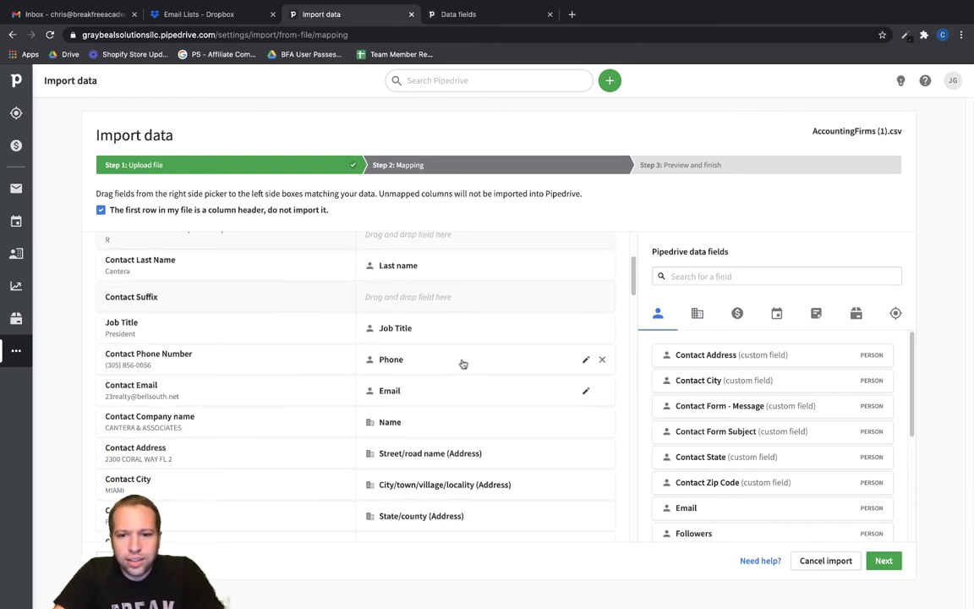
mouse_move(185, 367)
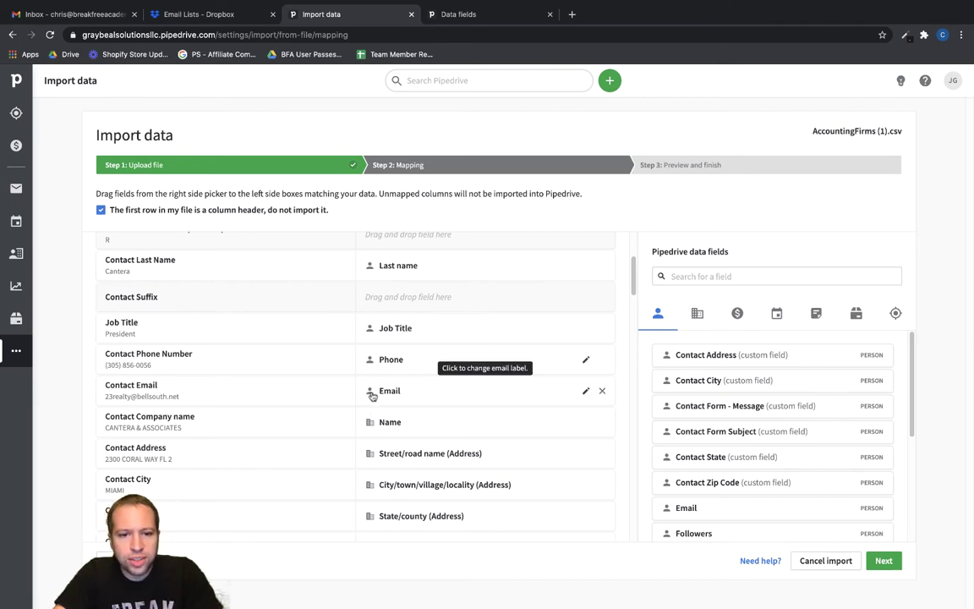
scroll(416, 428, "down", 1)
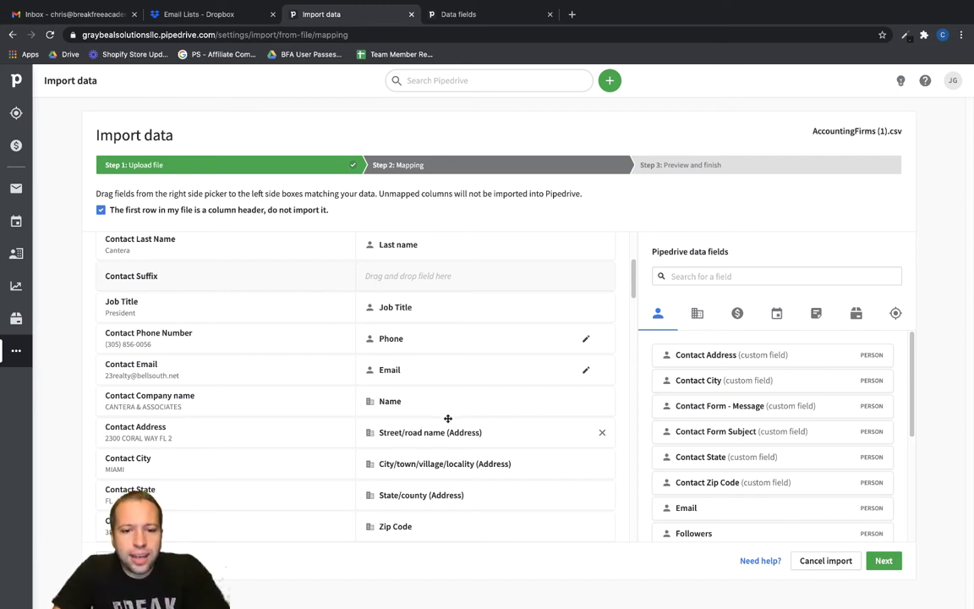
scroll(446, 418, "down", 2)
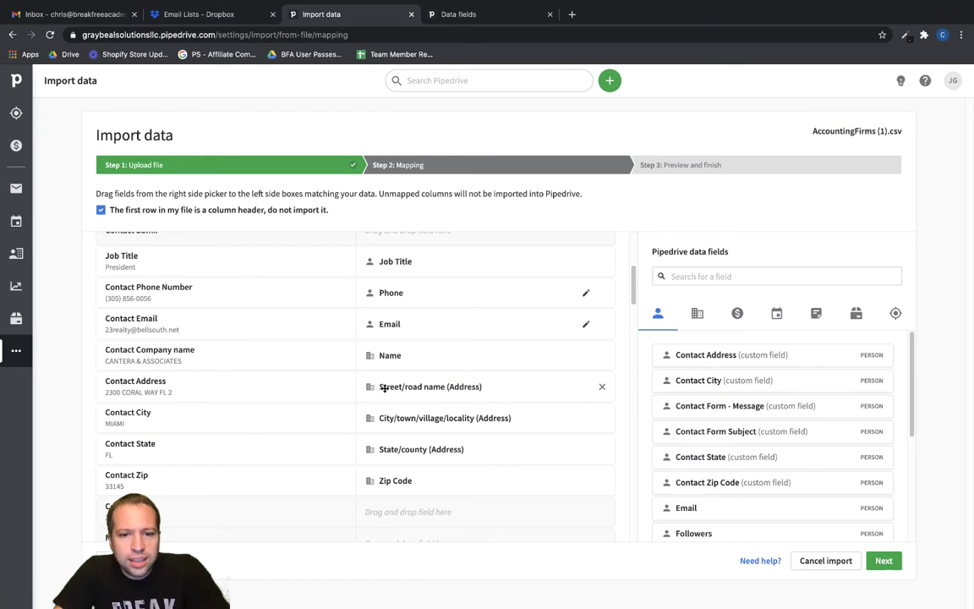
Remove the organization address mappings from Contact Address, City, State and Zip
left_click(601, 389)
left_click(602, 418)
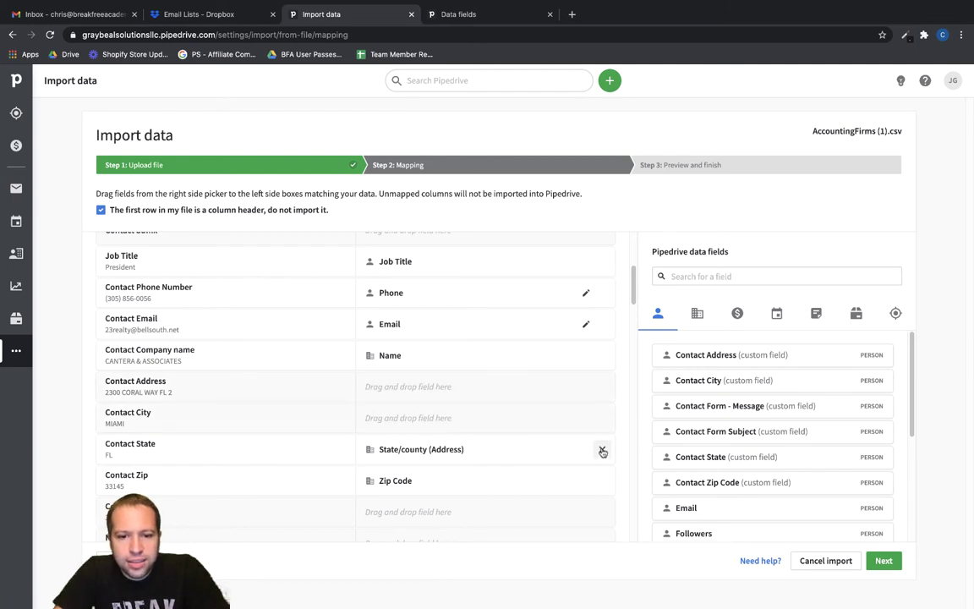
left_click(601, 449)
left_click(602, 480)
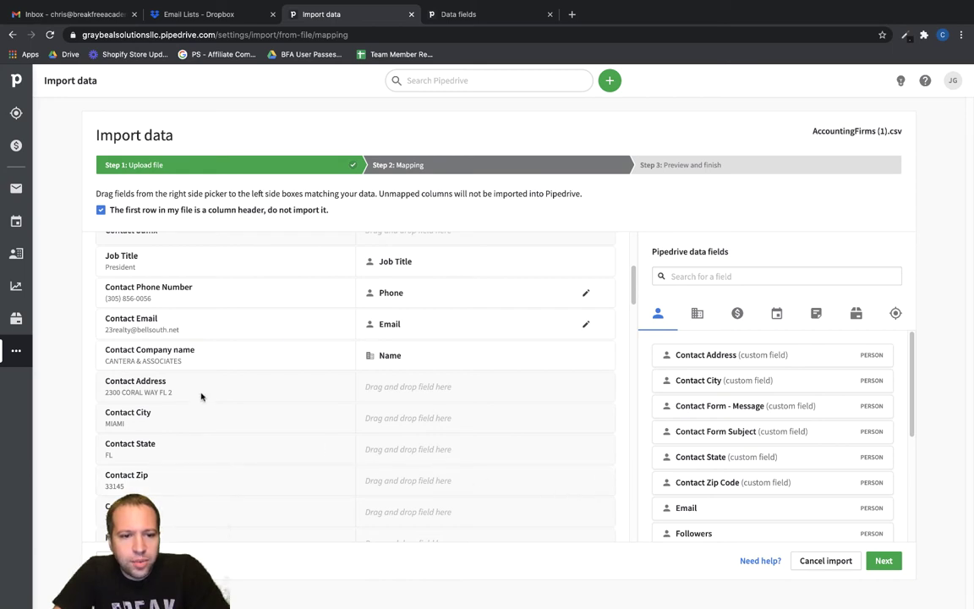
Map Contact Address, City, State and Zip Code columns to the matching person Contact fields
mouse_move(175, 463)
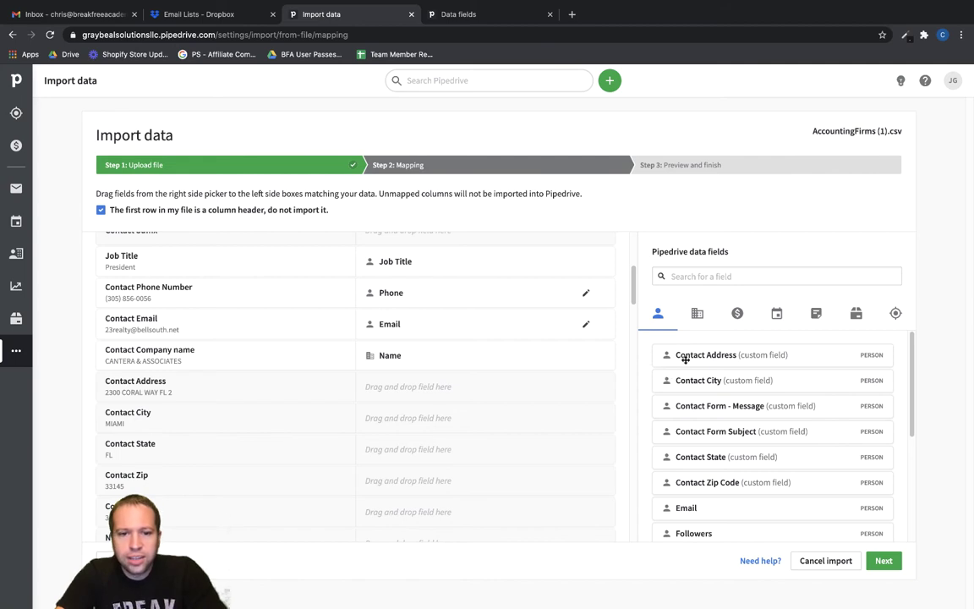
left_click_drag(686, 359, 428, 383)
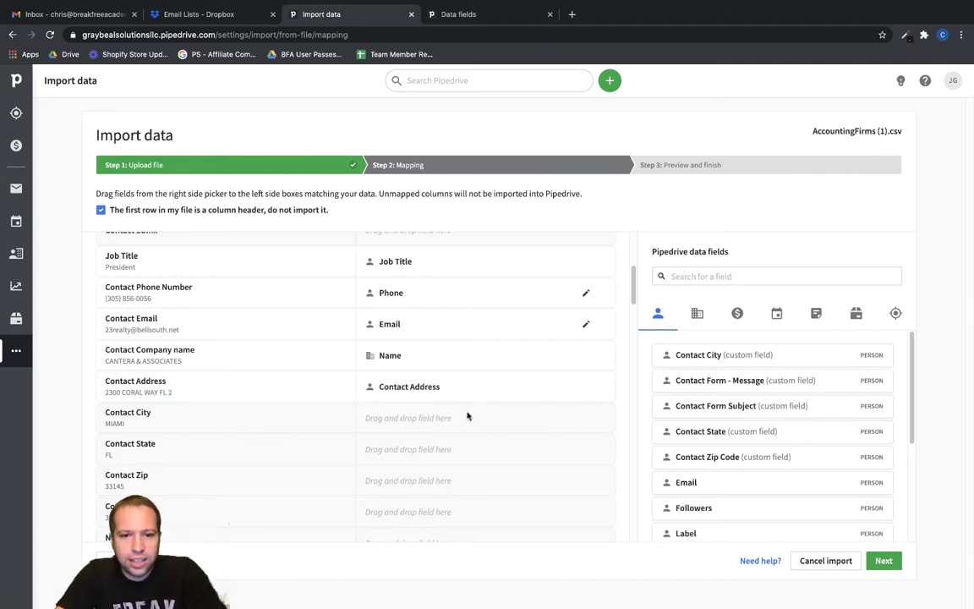
left_click_drag(702, 350, 448, 411)
left_click_drag(700, 411, 423, 449)
left_click_drag(685, 405, 415, 482)
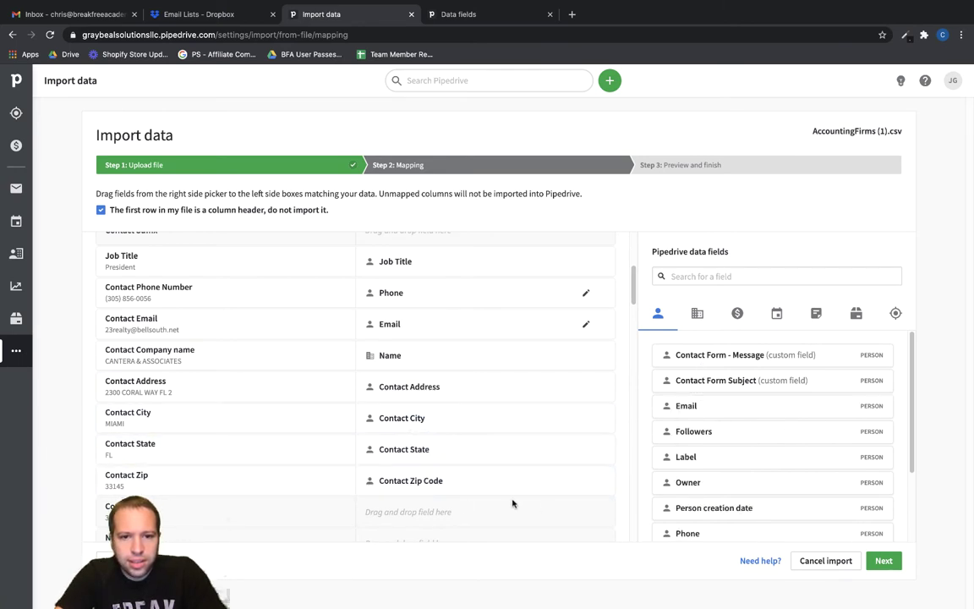
mouse_move(121, 354)
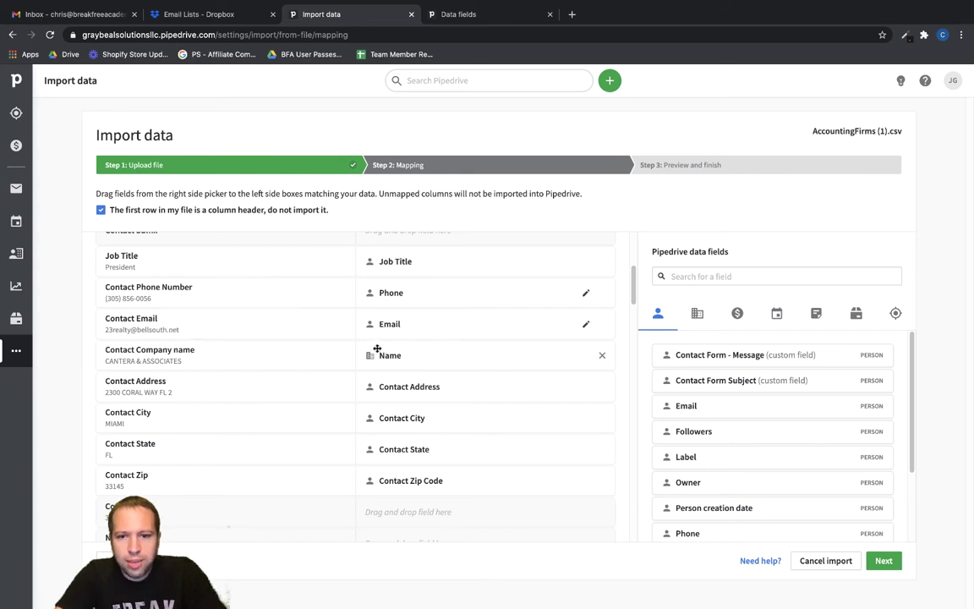
scroll(451, 379, "down", 3)
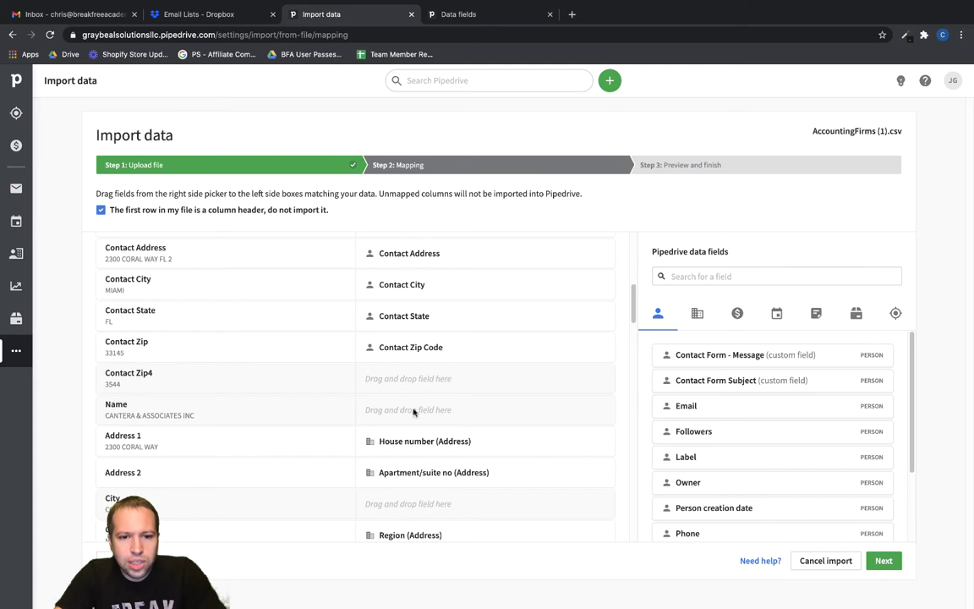
scroll(400, 403, "down", 1)
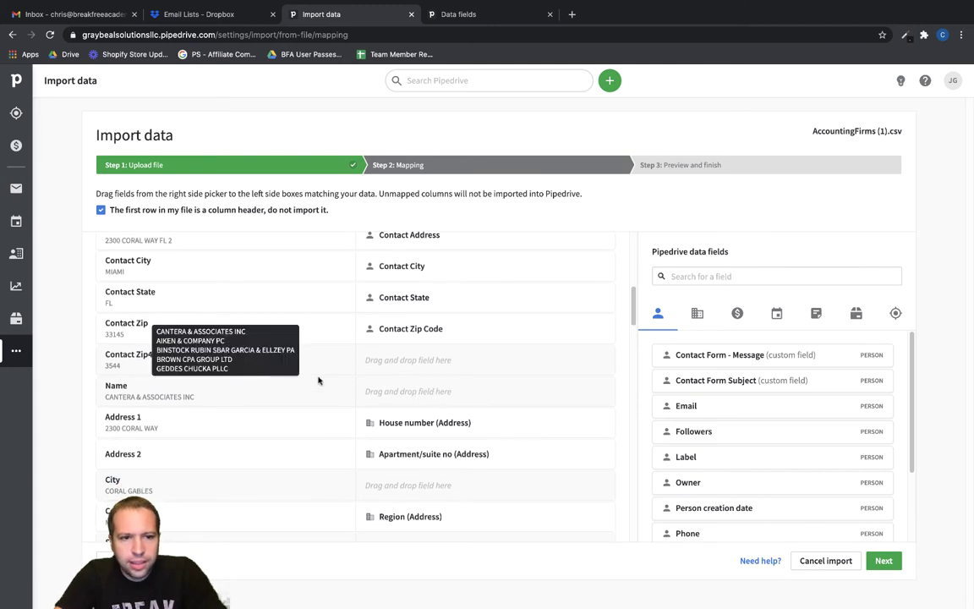
scroll(320, 380, "up", 2)
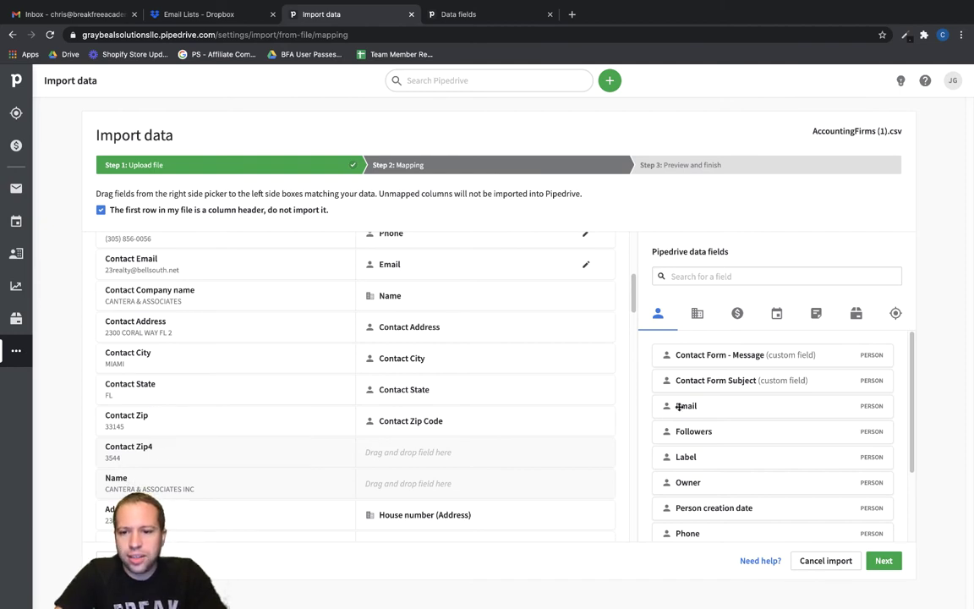
Show the Organization fields list and look over its address fields for the company columns
scroll(721, 415, "down", 2)
scroll(723, 414, "up", 2)
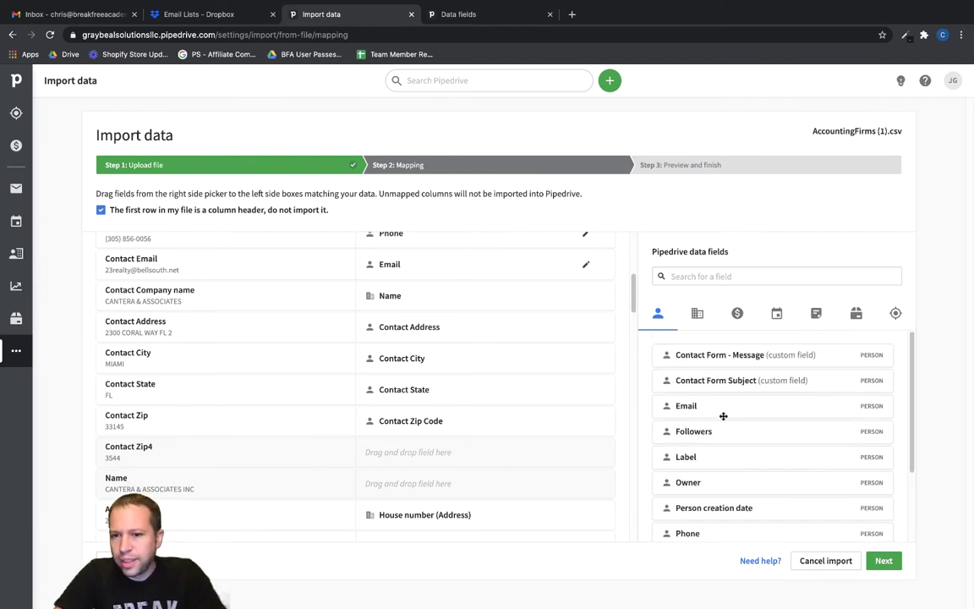
left_click(697, 313)
scroll(753, 397, "down", 2)
scroll(761, 410, "down", 3)
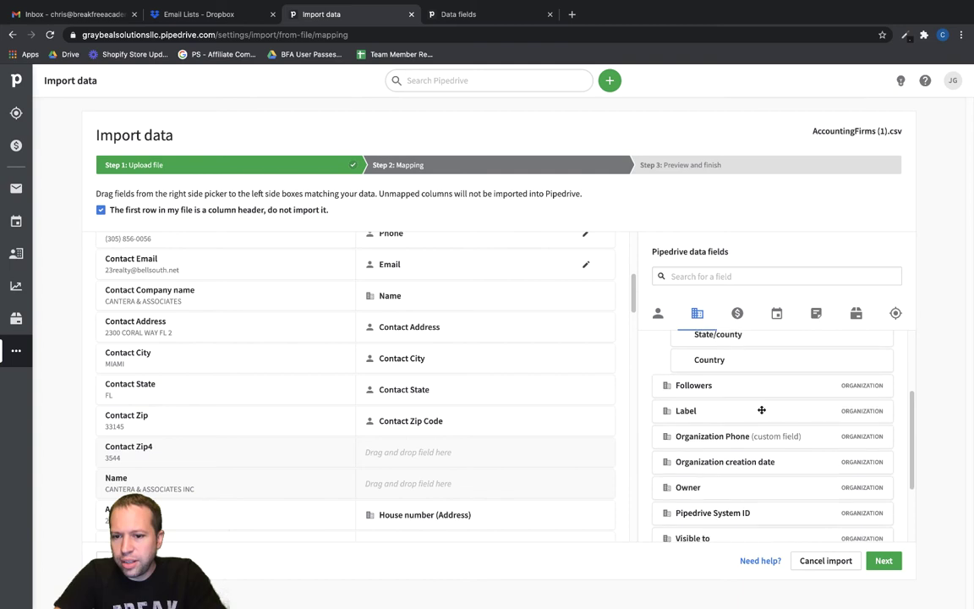
scroll(758, 407, "up", 5)
scroll(759, 409, "down", 5)
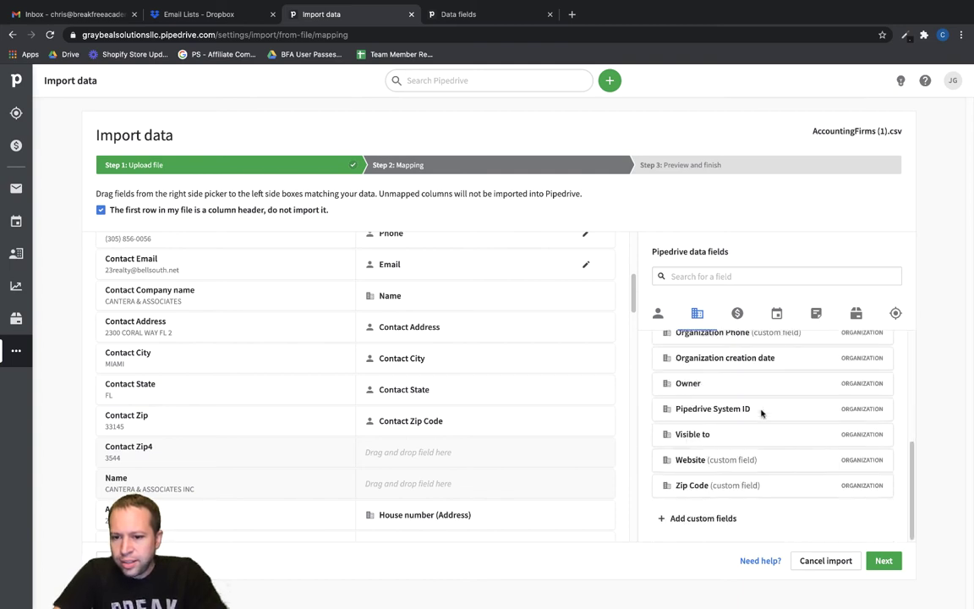
scroll(761, 432, "up", 5)
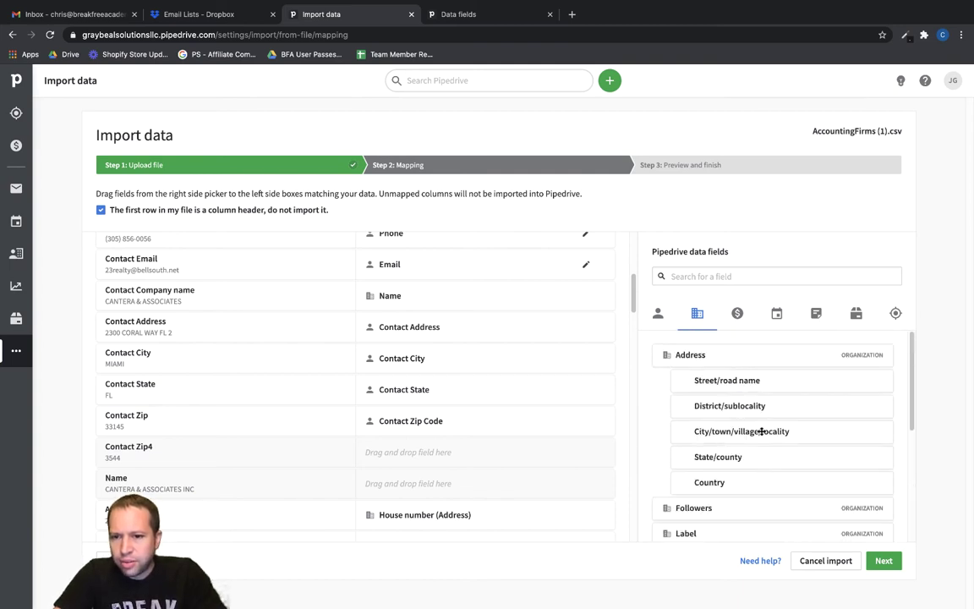
scroll(762, 432, "down", 5)
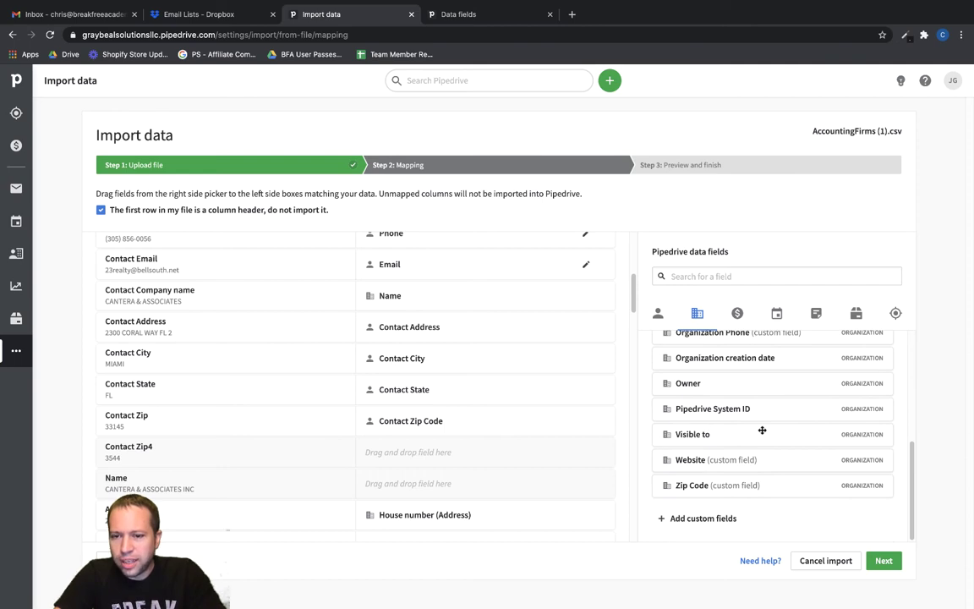
scroll(760, 431, "up", 5)
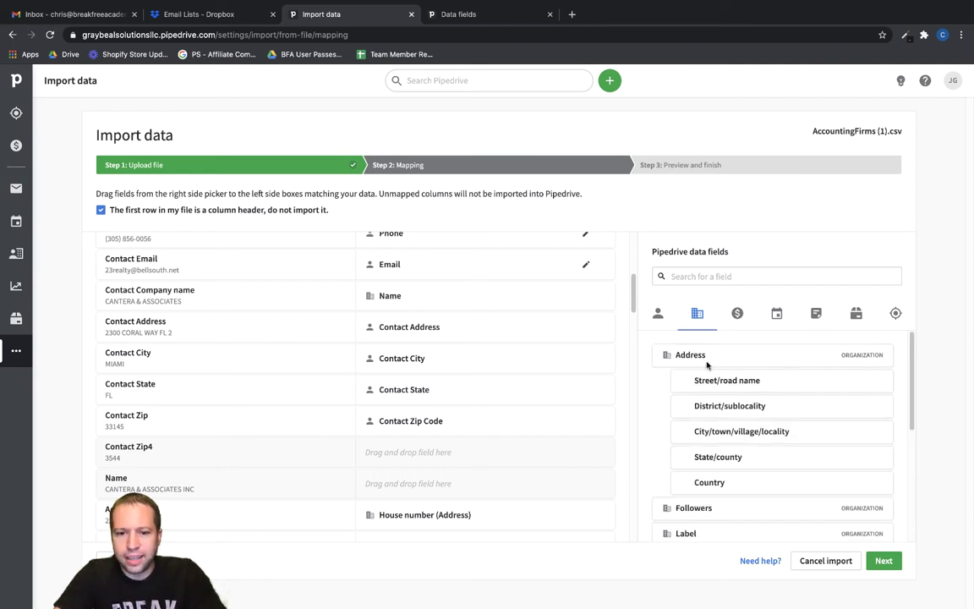
mouse_move(232, 489)
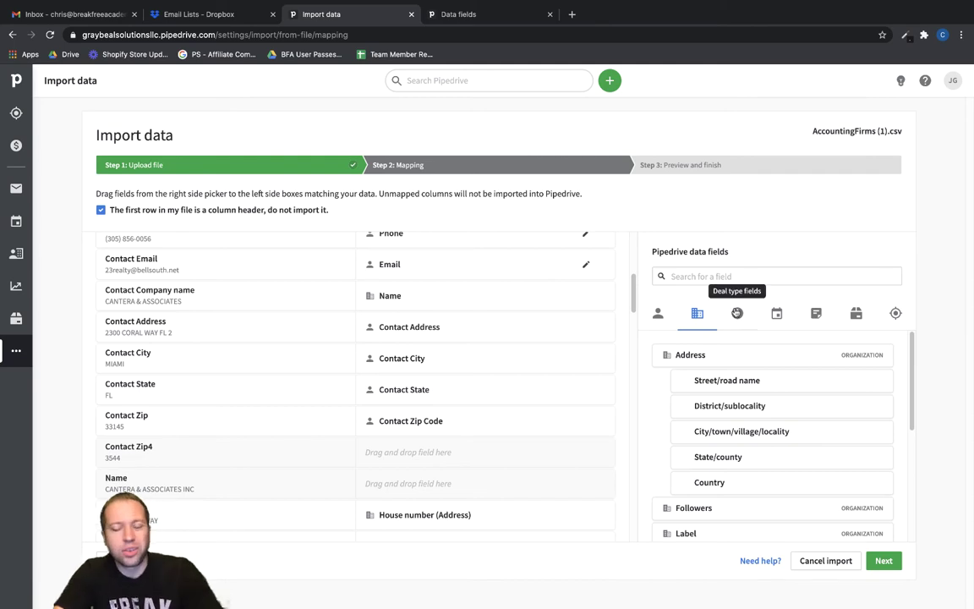
scroll(447, 440, "down", 1)
scroll(447, 440, "down", 3)
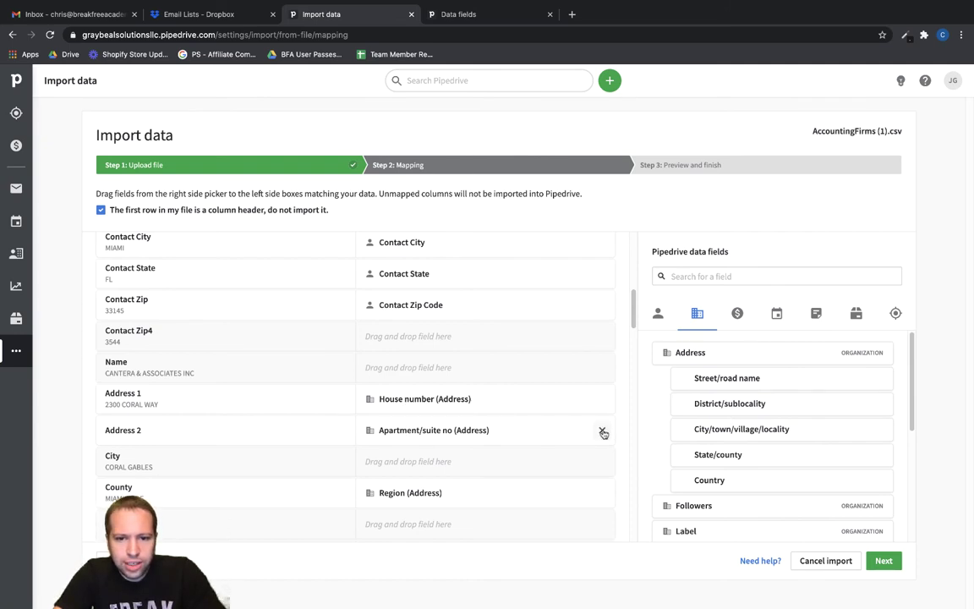
Map Address 2 to Street/road name, City to City/town and State to State/county
left_click(603, 432)
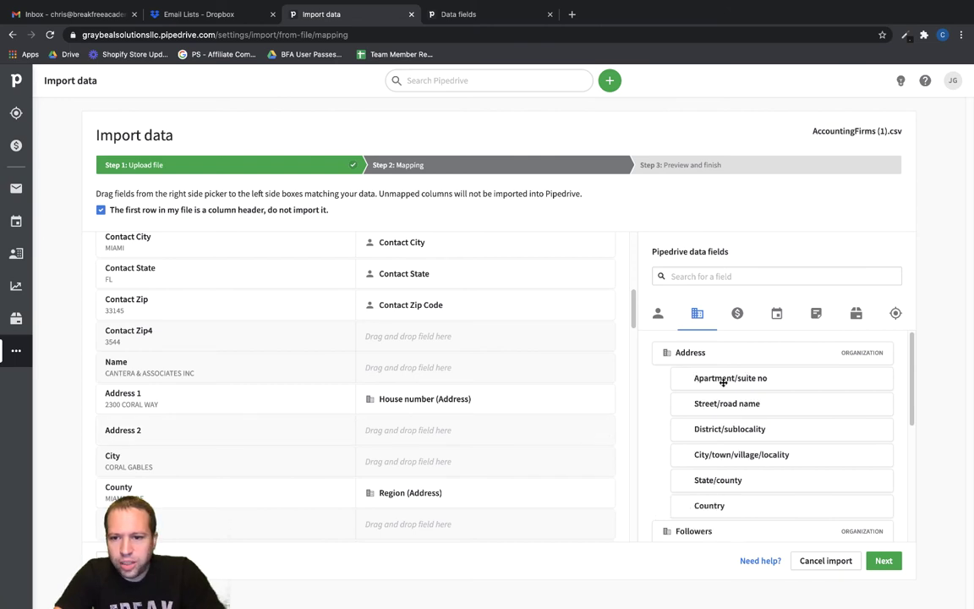
left_click_drag(720, 404, 464, 429)
scroll(452, 422, "down", 1)
left_click_drag(692, 443, 476, 438)
scroll(467, 448, "down", 1)
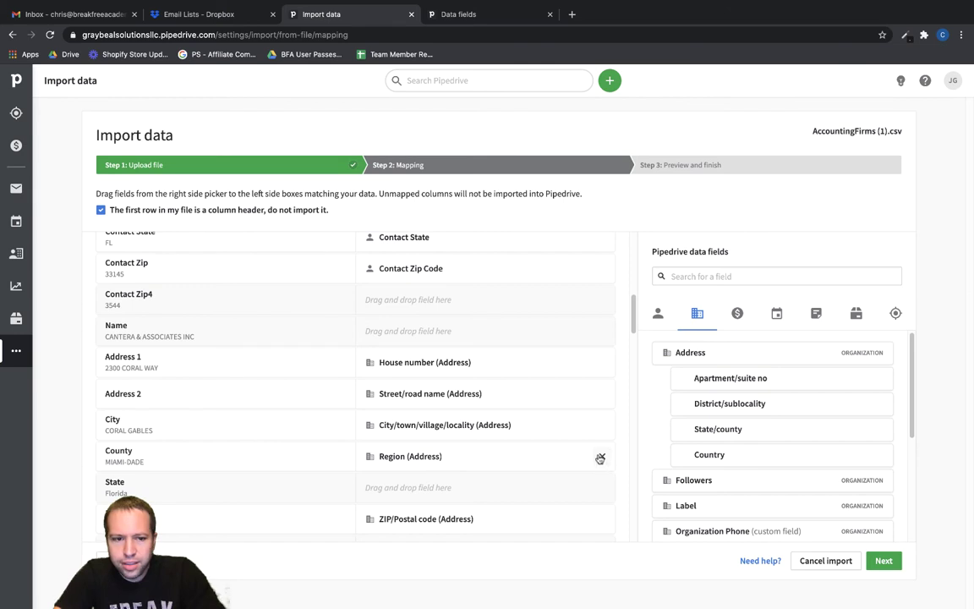
left_click_drag(717, 429, 448, 487)
Map Phone Number to Organization Phone and Website to the organization Website field
scroll(841, 388, "down", 3)
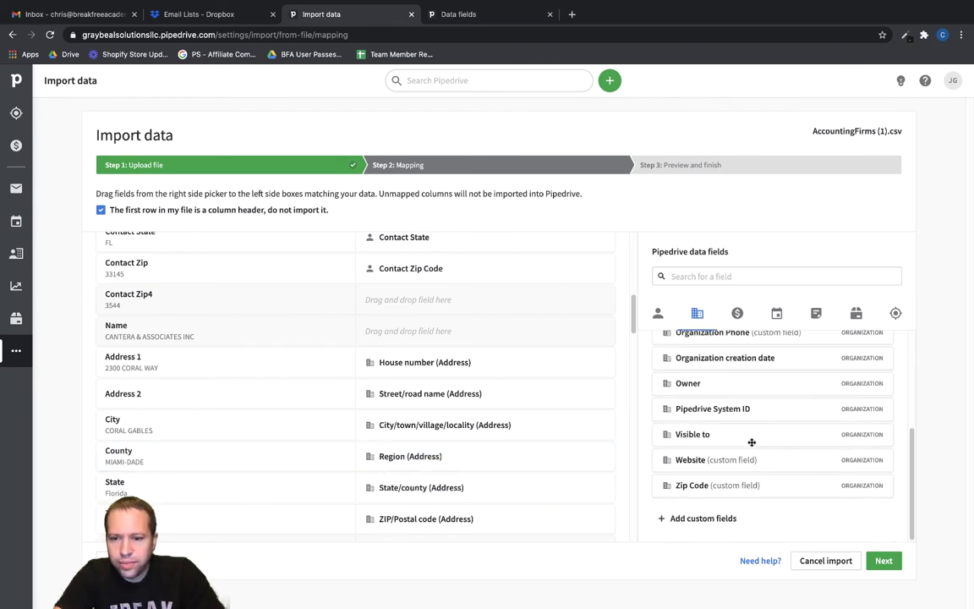
scroll(486, 512, "down", 1)
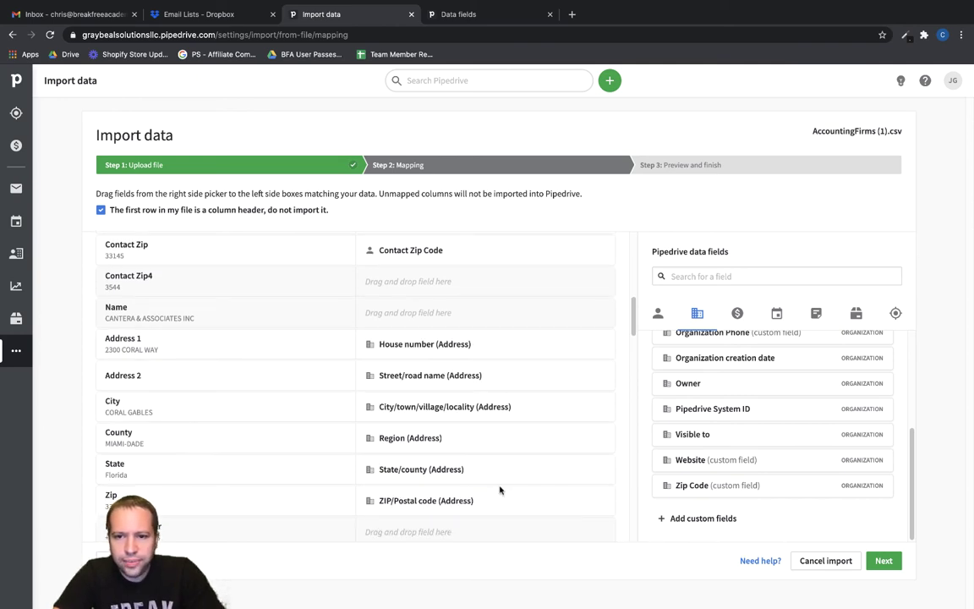
scroll(490, 478, "down", 1)
scroll(449, 475, "down", 1)
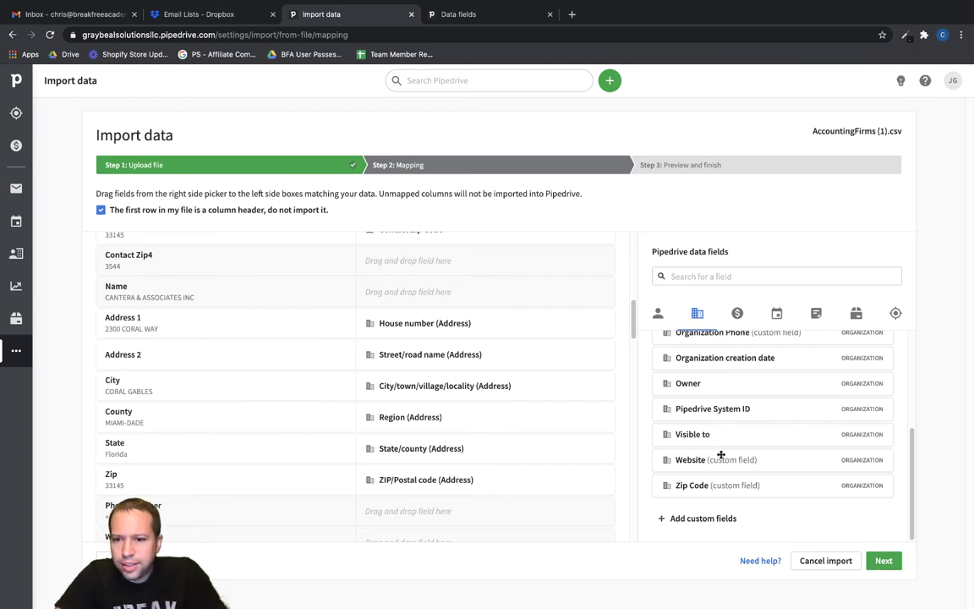
scroll(724, 440, "up", 3)
left_click_drag(722, 455, 461, 509)
scroll(461, 481, "down", 1)
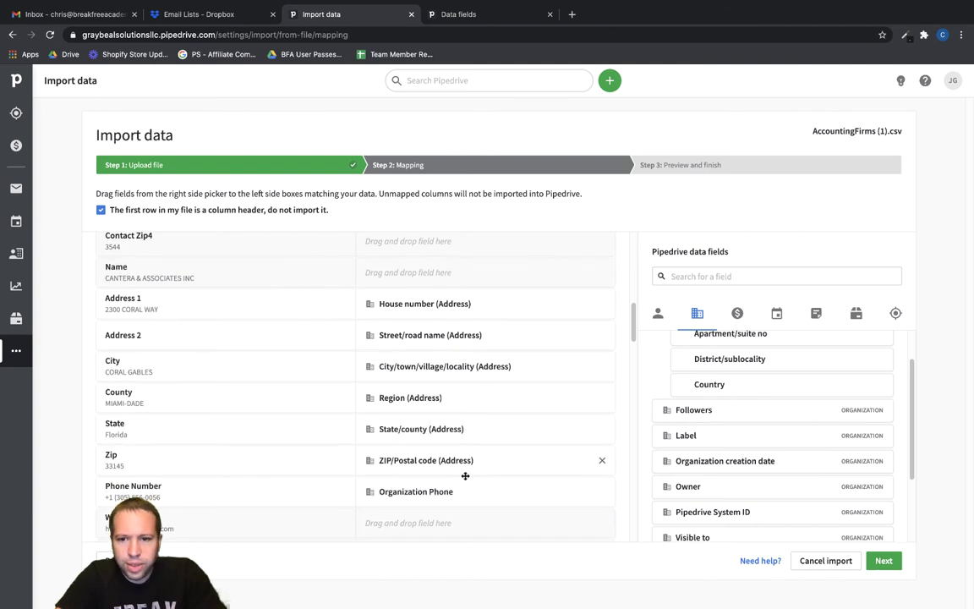
scroll(729, 478, "down", 3)
left_click_drag(724, 460, 541, 522)
scroll(451, 470, "down", 2)
scroll(451, 470, "down", 10)
Review the remaining columns, with Revenue Range as Note content and Activity Date as Due date
scroll(453, 469, "up", 10)
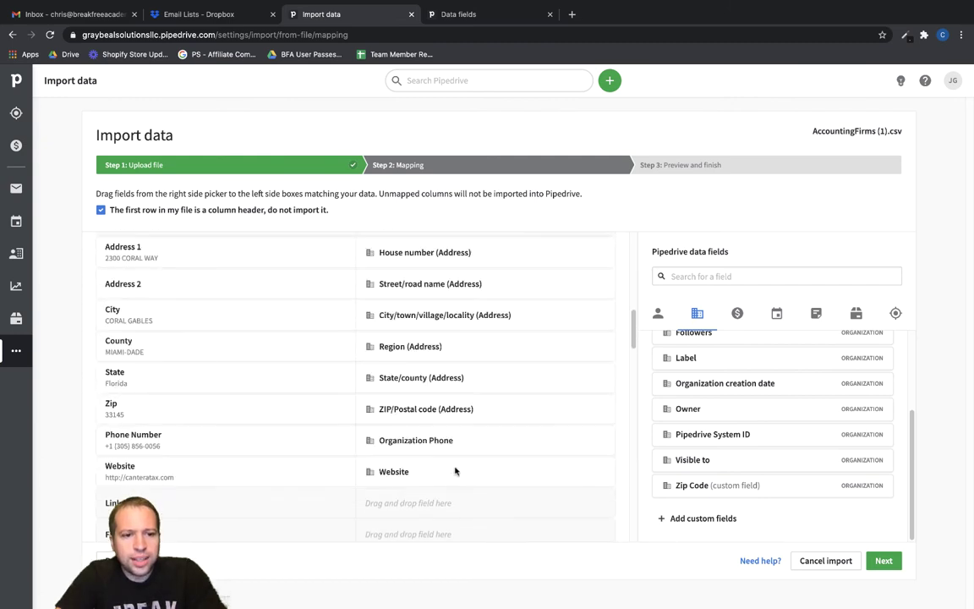
scroll(455, 467, "down", 2)
scroll(455, 466, "down", 2)
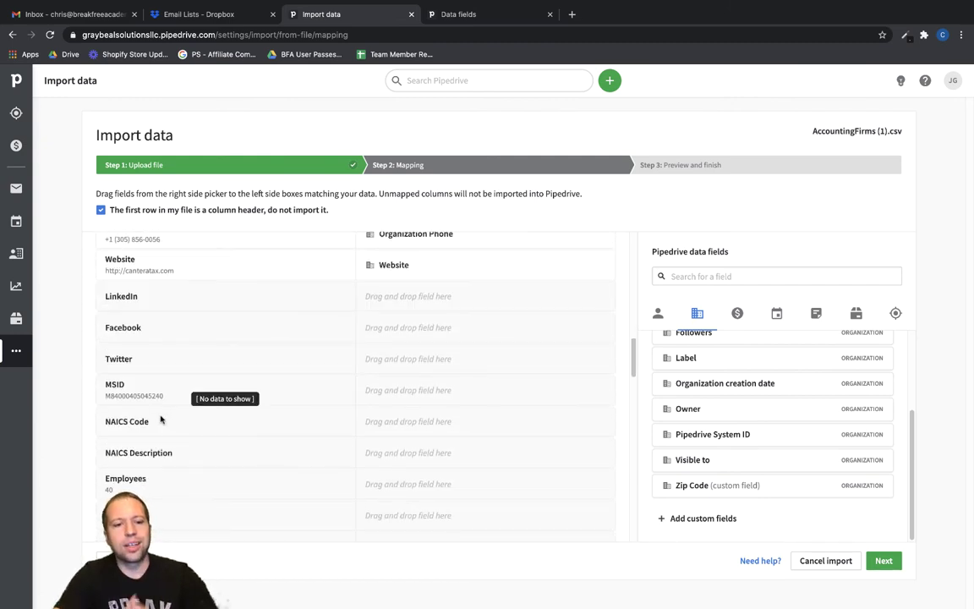
scroll(160, 419, "down", 5)
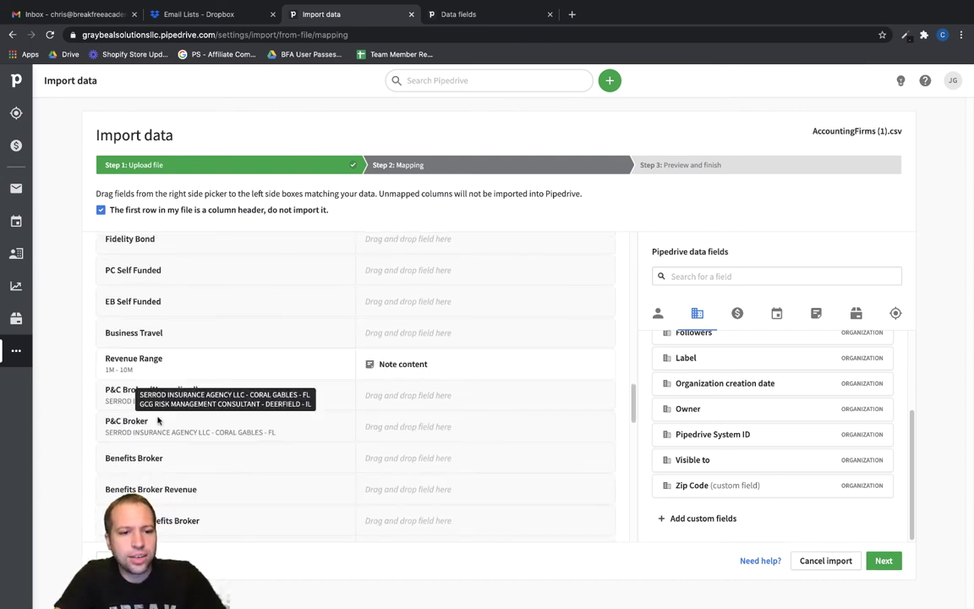
scroll(278, 453, "down", 7)
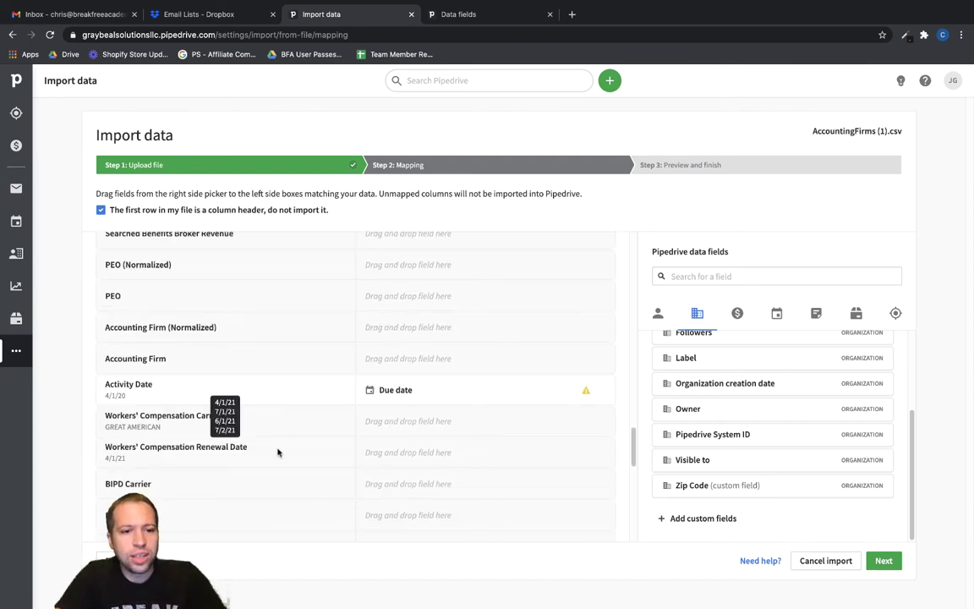
scroll(357, 472, "down", 5)
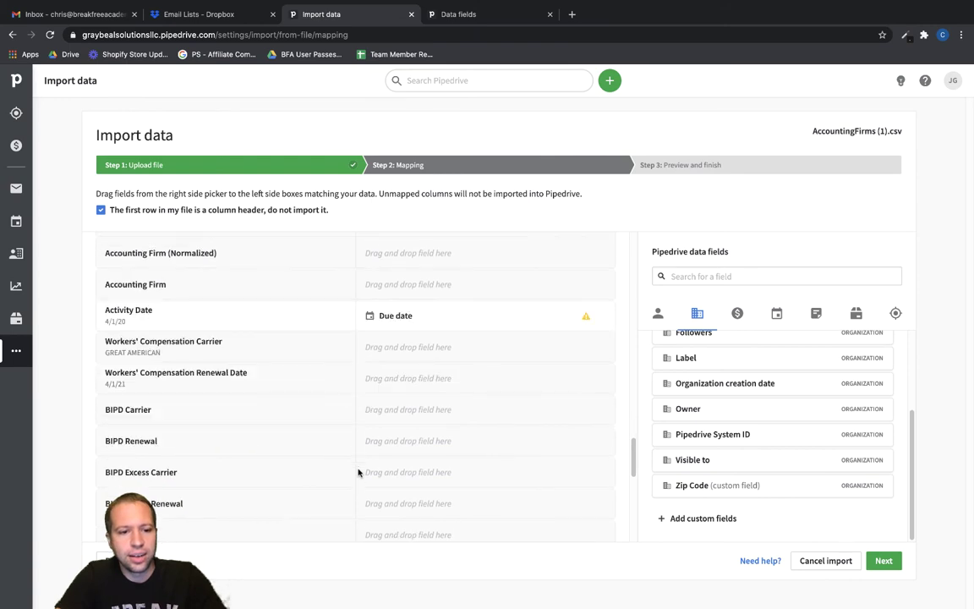
scroll(358, 472, "down", 3)
scroll(358, 472, "down", 7)
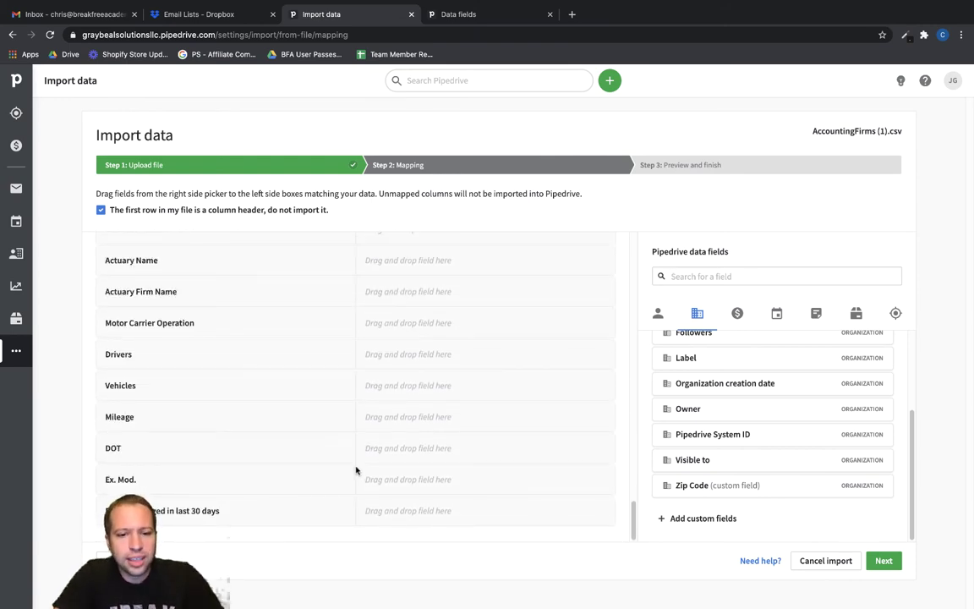
Go to the preview, check people, organizations, activities and notes, then start the import
left_click(883, 561)
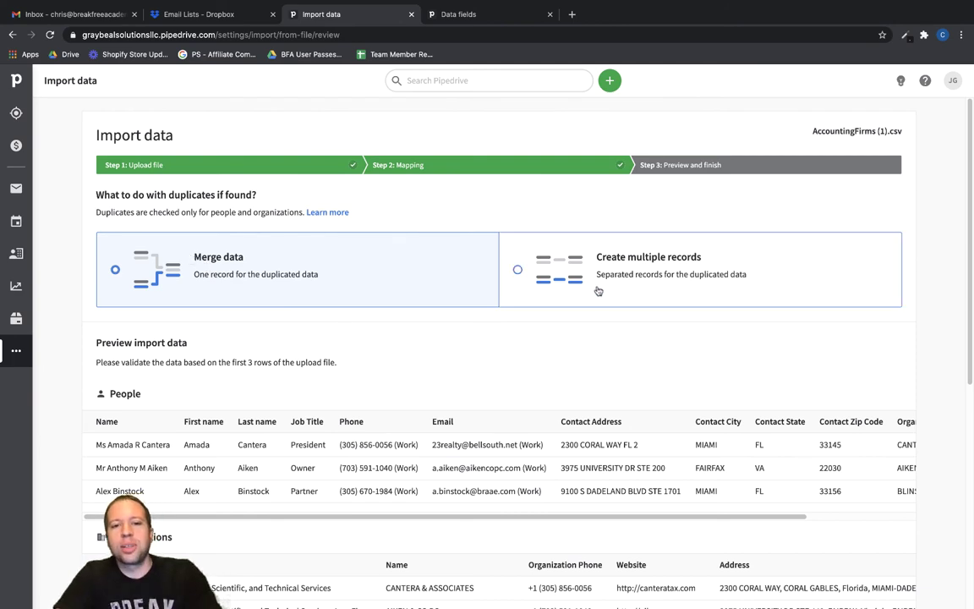
scroll(593, 296, "down", 5)
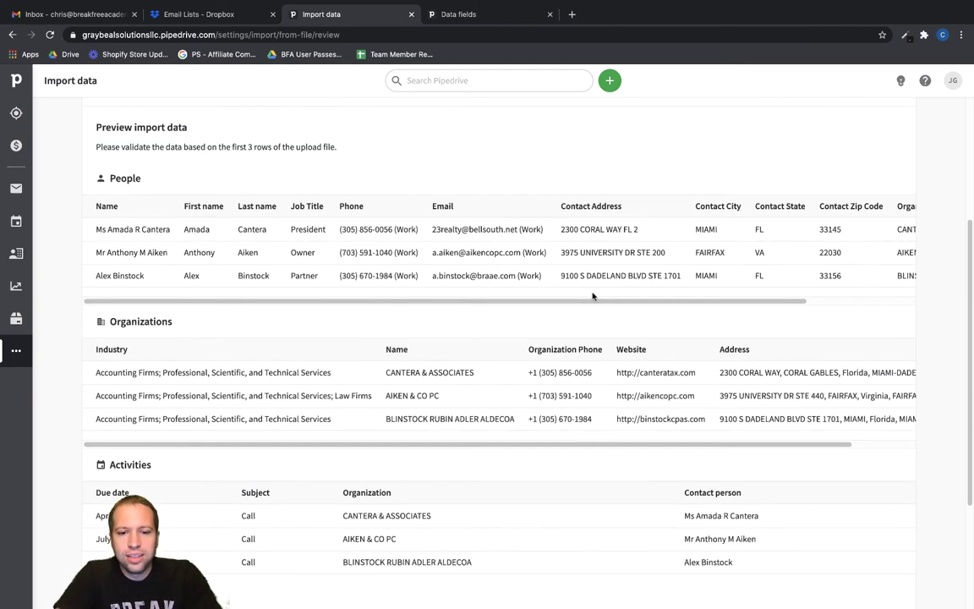
scroll(503, 457, "down", 3)
scroll(519, 473, "down", 2)
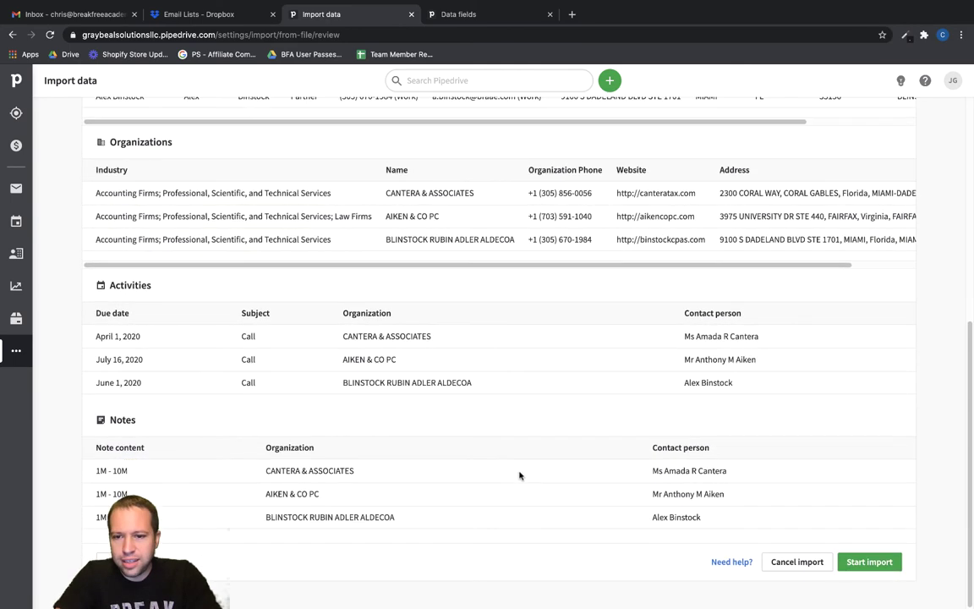
left_click(863, 564)
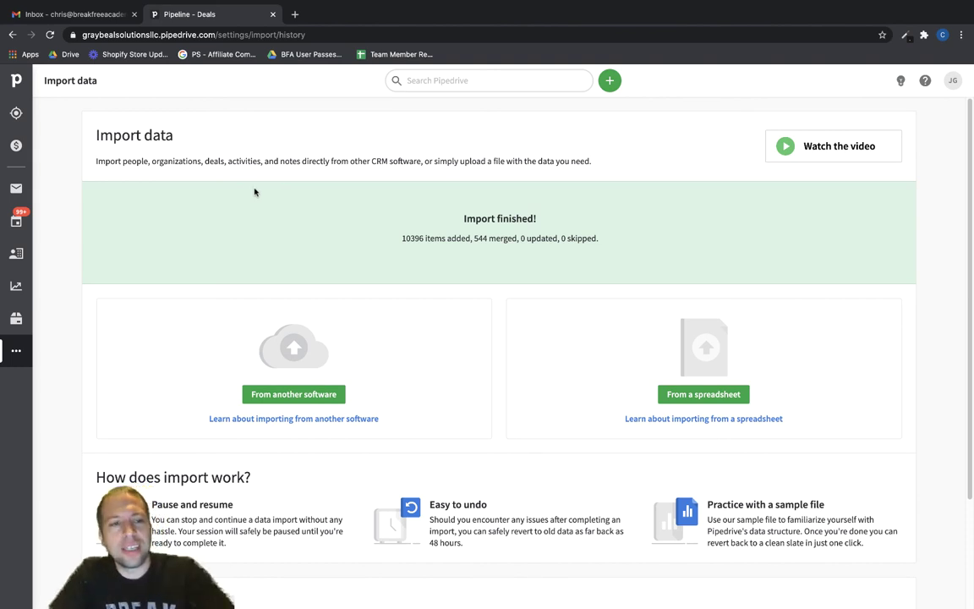
Open the People list to see the 2736 contacts with their organizations, emails and phones
left_click(17, 255)
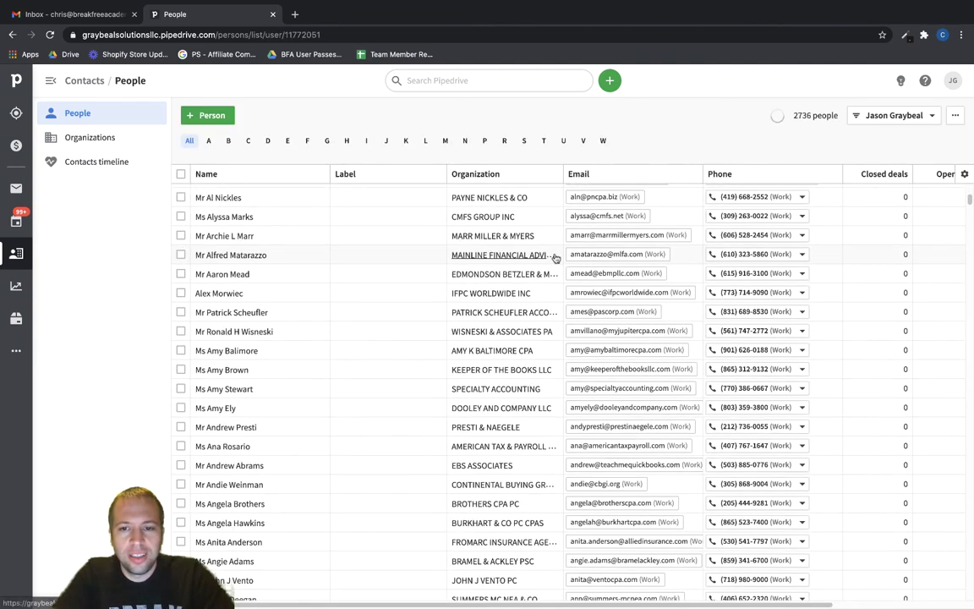
scroll(555, 257, "down", 5)
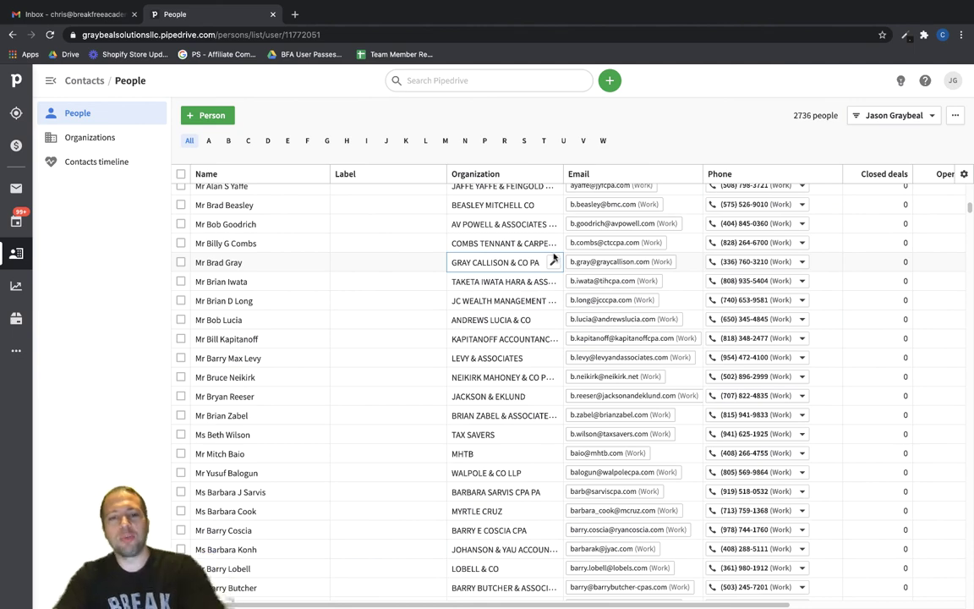
scroll(483, 290, "up", 5)
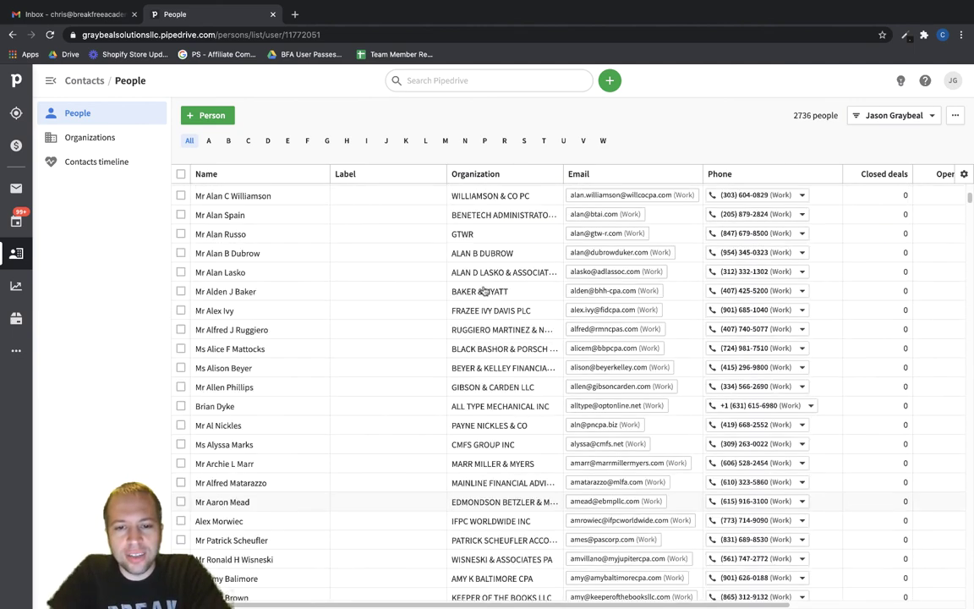
scroll(483, 289, "up", 5)
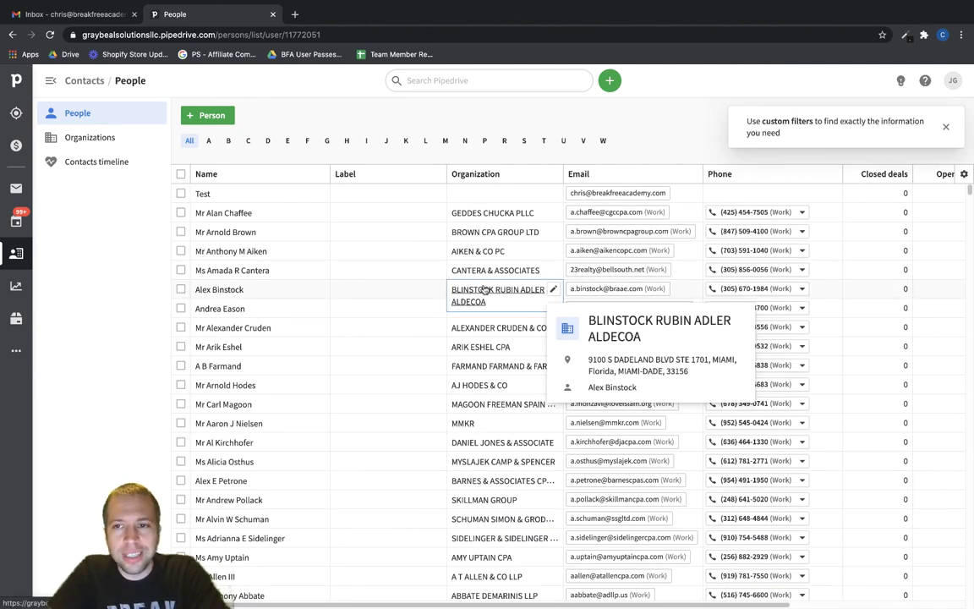